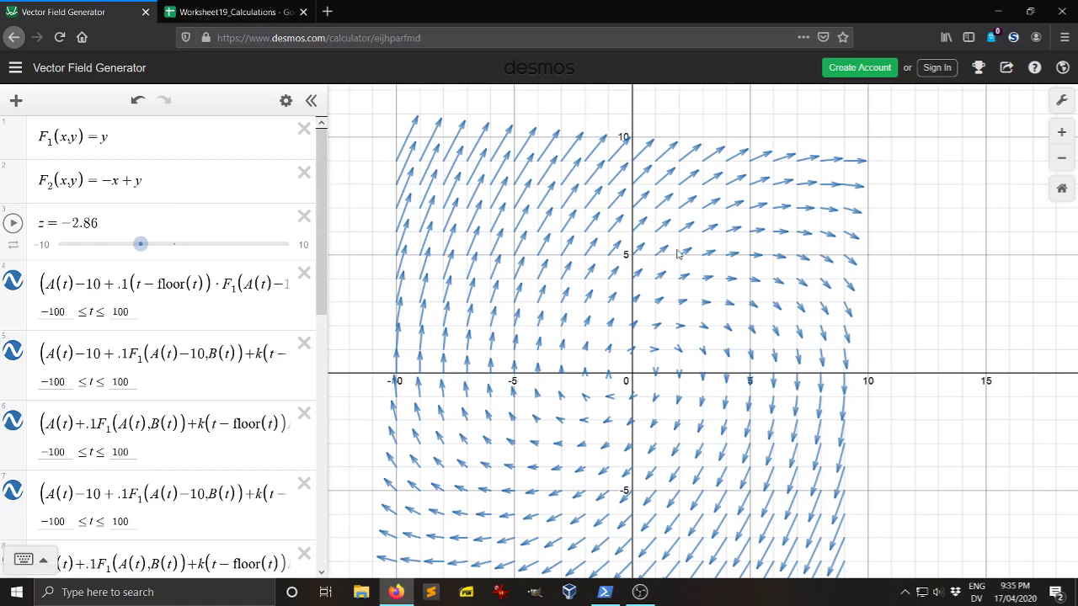
Step: Set F₁(x,y) to 10y and inspect the stretched vector field
{"action": "left_click_drag", "start_coordinate": [704, 315], "coordinate": [705, 300]}
{"action": "left_click", "coordinate": [193, 140]}
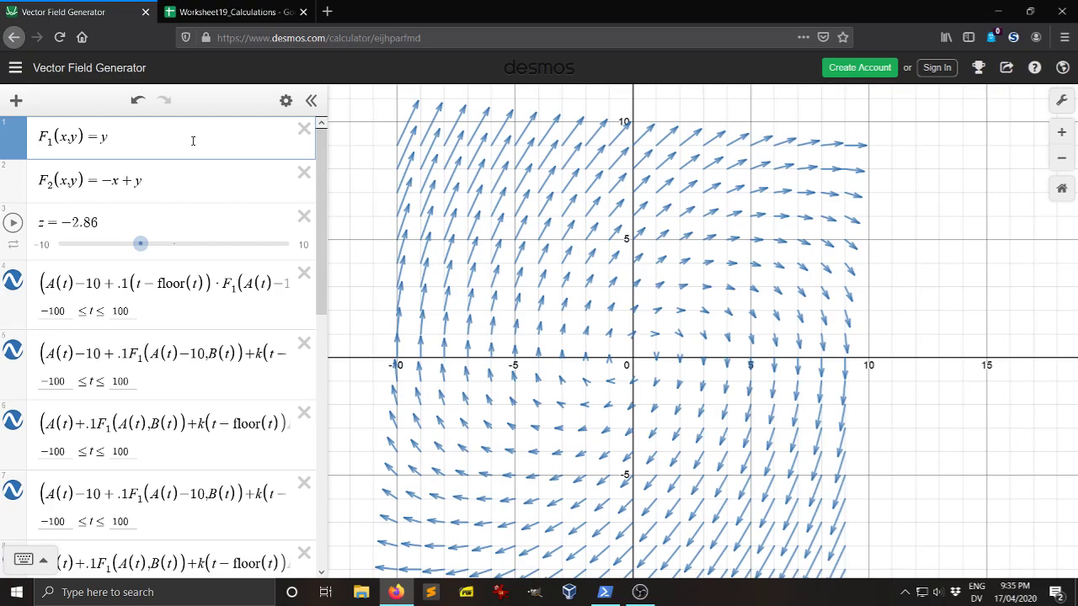
{"action": "type", "text": "10"}
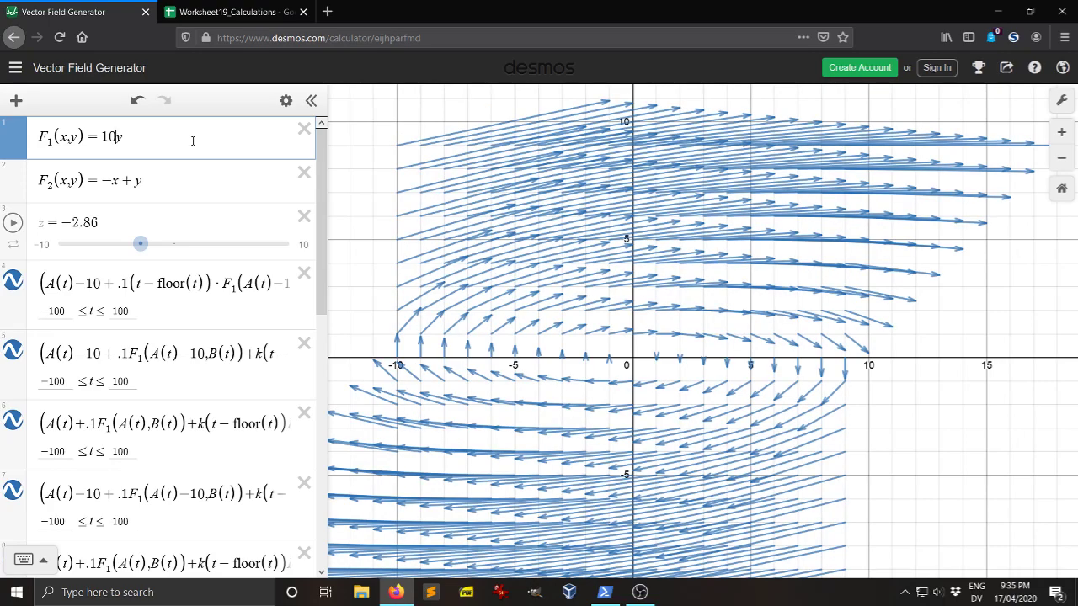
{"action": "key", "text": "BackSpace"}
{"action": "key", "text": "BackSpace"}
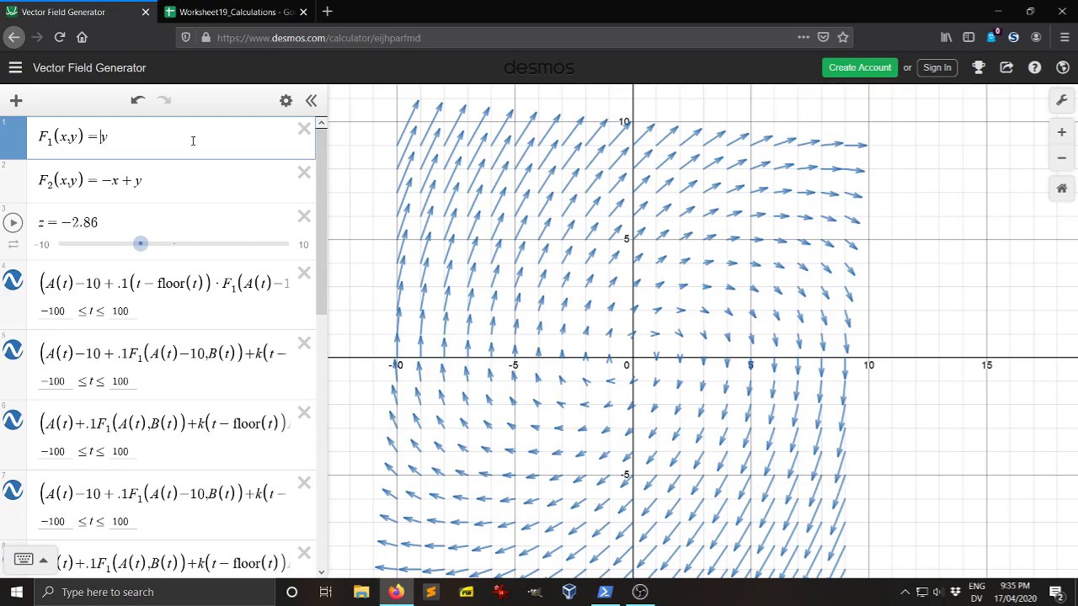
{"action": "type", "text": "10"}
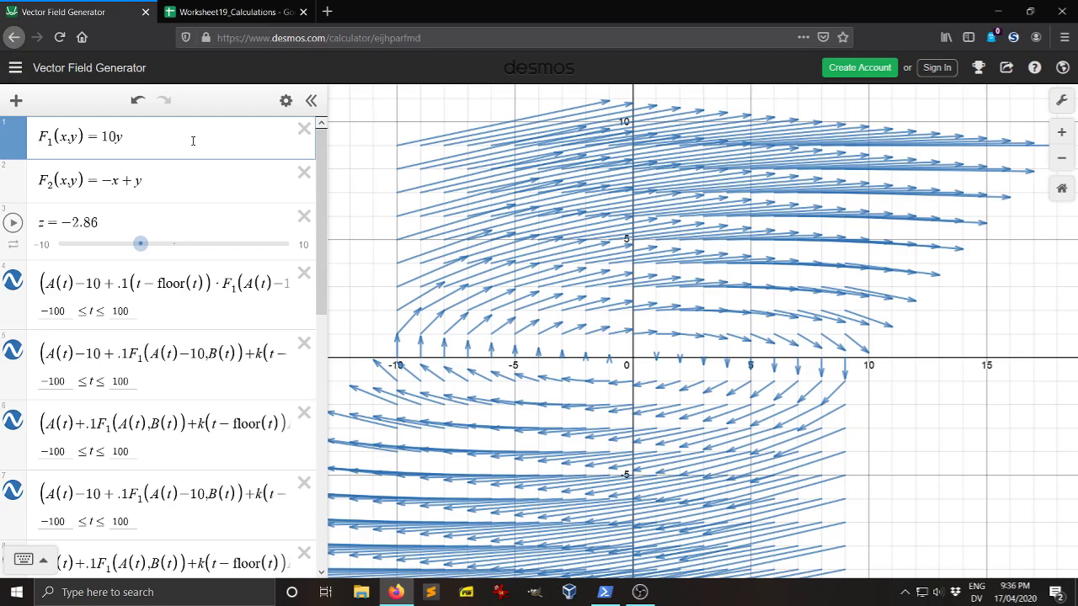
{"action": "left_click_drag", "start_coordinate": [572, 290], "coordinate": [622, 243]}
{"action": "scroll", "coordinate": [623, 243], "scroll_direction": "down", "scroll_amount": 1}
{"action": "left_click_drag", "start_coordinate": [628, 309], "coordinate": [692, 362]}
{"action": "scroll", "coordinate": [673, 324], "scroll_direction": "up", "scroll_amount": 1}
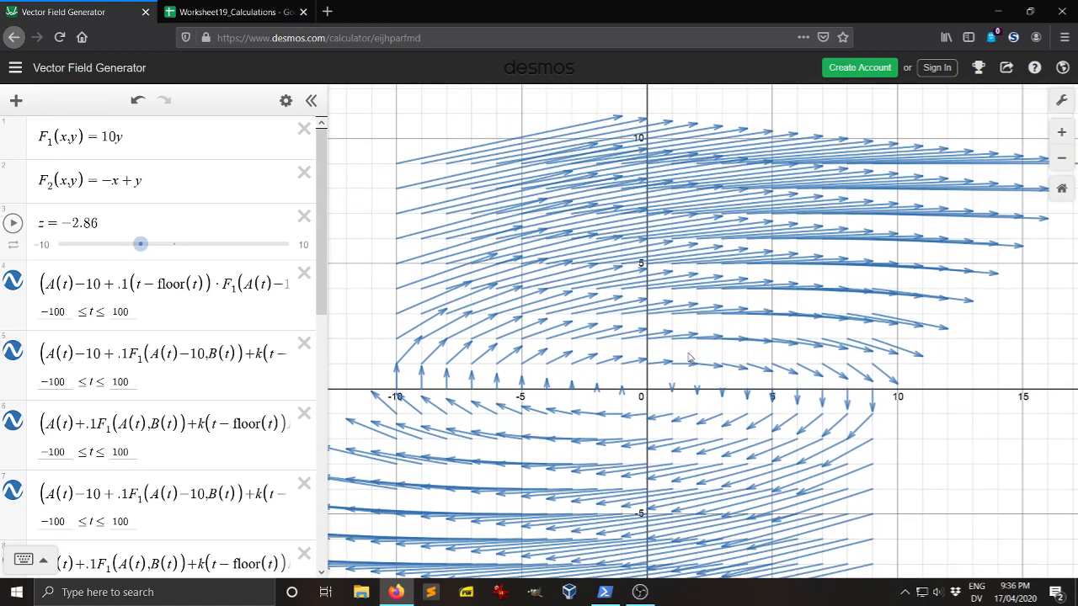
Step: Try F₁(x,y) = 100y, return it to 10y, and look over the field
{"action": "left_click", "coordinate": [147, 141]}
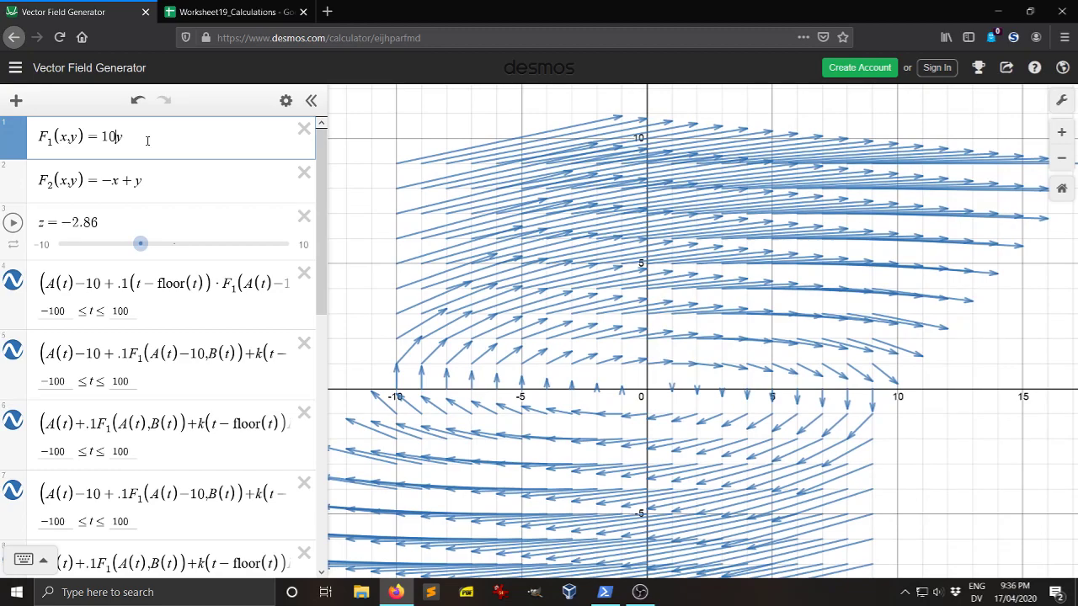
{"action": "type", "text": "0"}
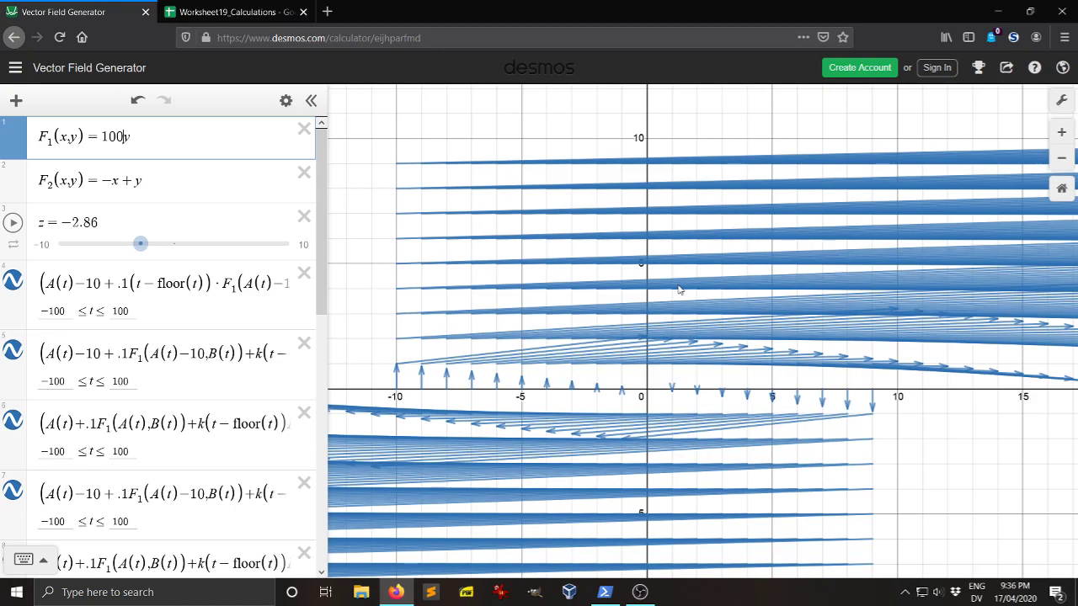
{"action": "key", "text": "BackSpace"}
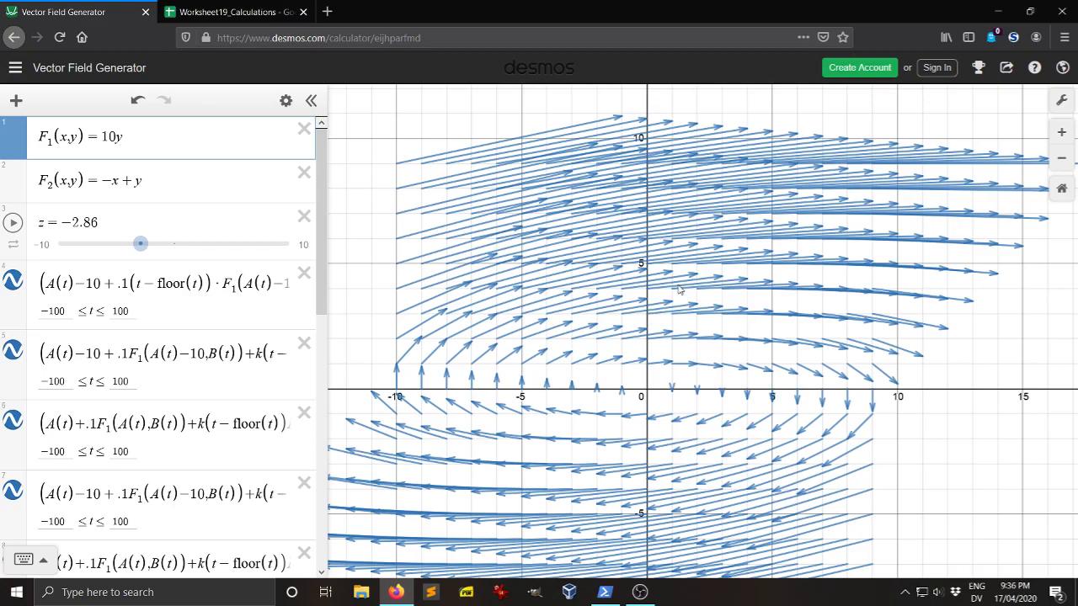
{"action": "left_click_drag", "start_coordinate": [609, 350], "coordinate": [575, 363]}
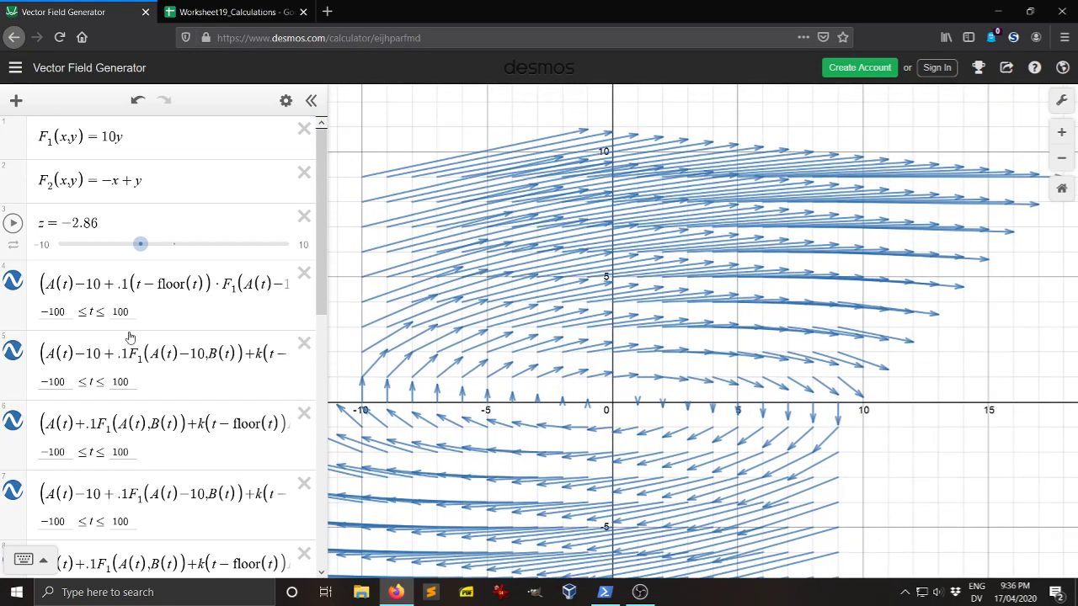
{"action": "scroll", "coordinate": [143, 345], "scroll_direction": "down", "scroll_amount": 5}
{"action": "scroll", "coordinate": [144, 345], "scroll_direction": "up", "scroll_amount": 5}
{"action": "left_click_drag", "start_coordinate": [657, 320], "coordinate": [669, 364]}
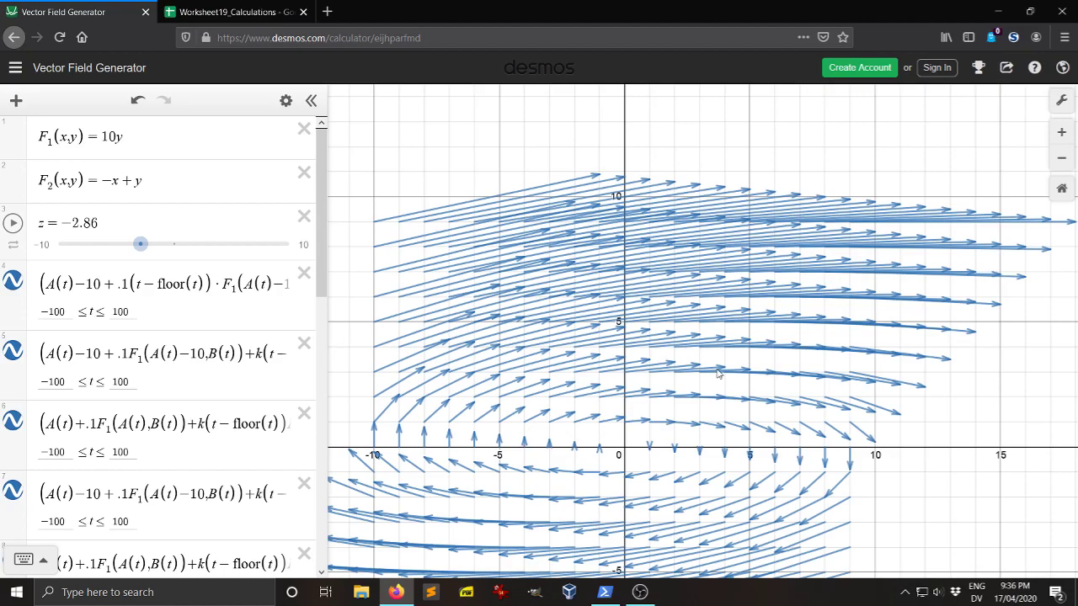
{"action": "left_click_drag", "start_coordinate": [717, 373], "coordinate": [726, 416]}
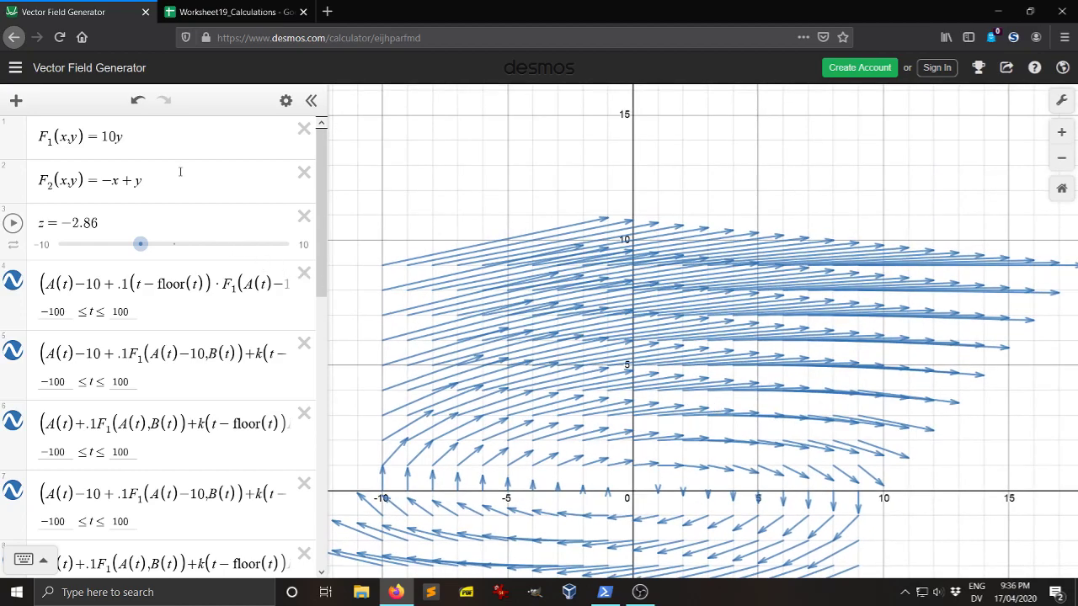
Step: Try F₂(x,y) = −x+10y and restore it to −x+y
{"action": "left_click", "coordinate": [148, 138]}
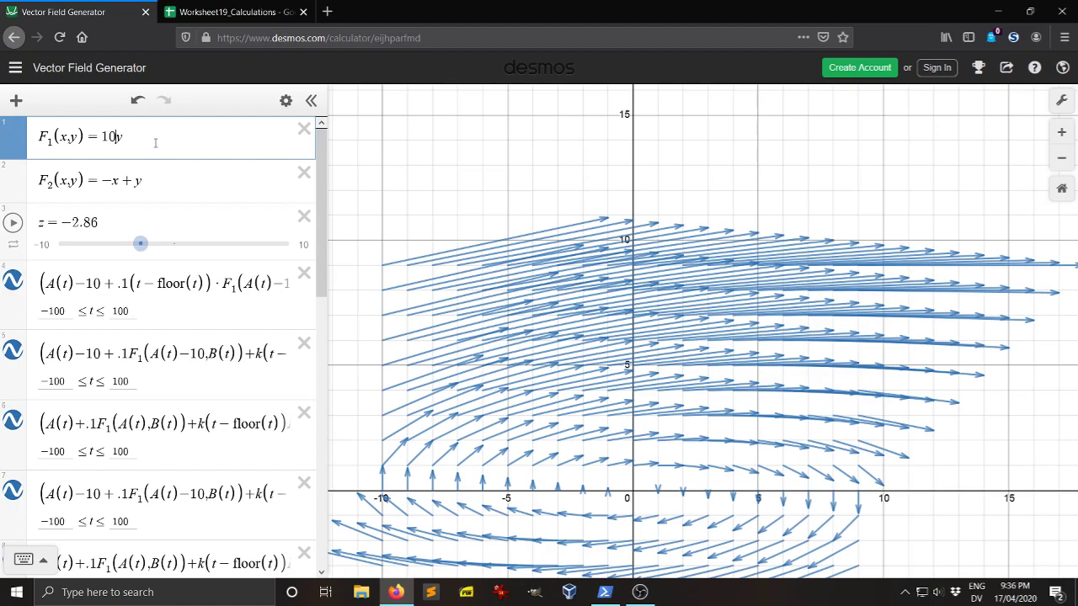
{"action": "left_click", "coordinate": [170, 179]}
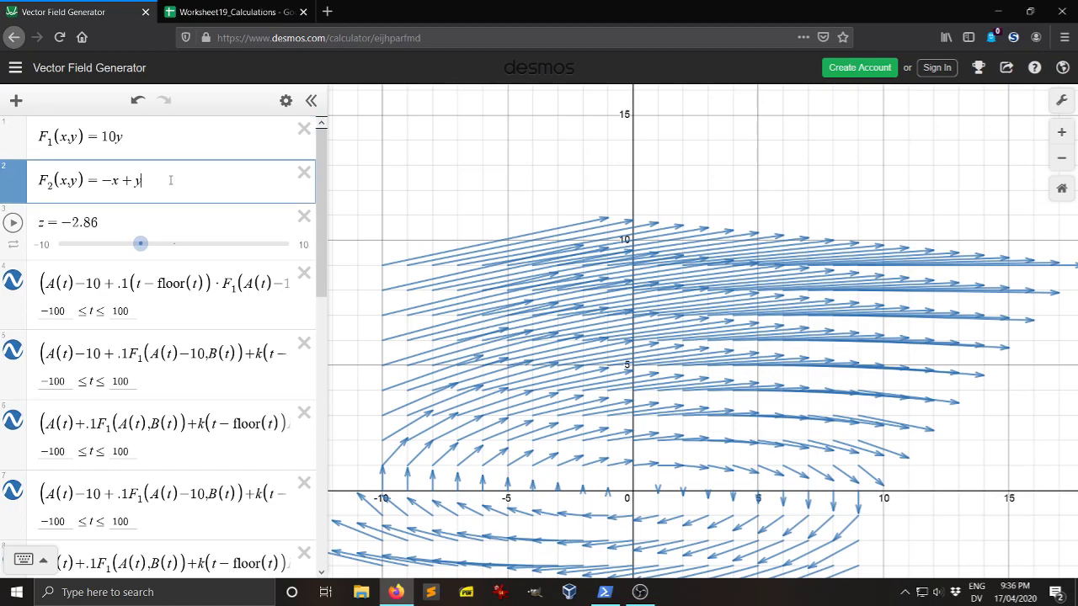
{"action": "type", "text": "10"}
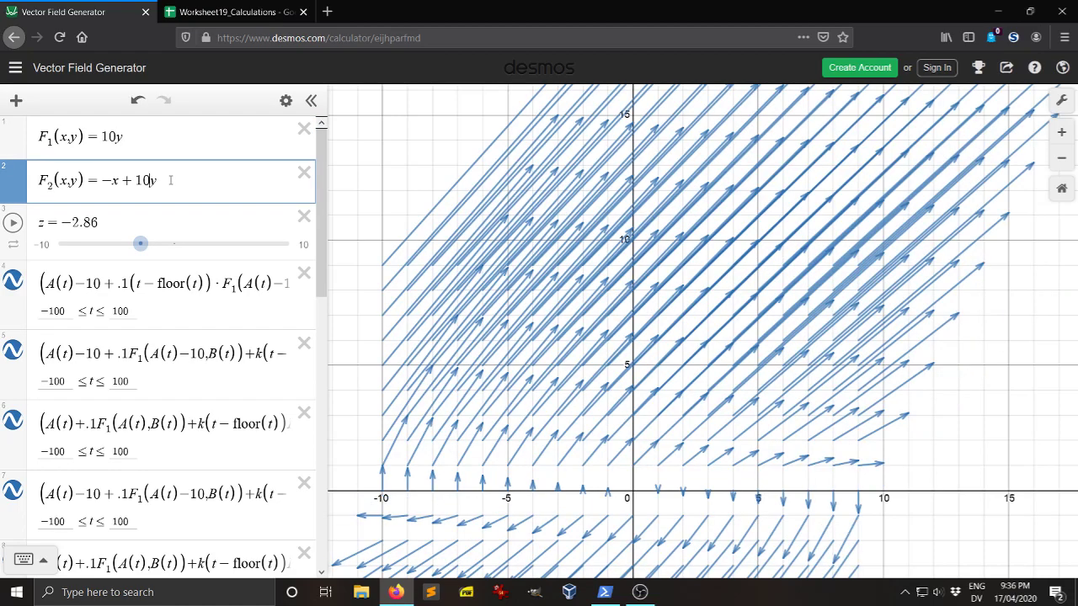
{"action": "key", "text": "BackSpace"}
{"action": "key", "text": "BackSpace"}
Step: Set F₁(x,y) to 1y and inspect the vector field around the origin
{"action": "scroll", "coordinate": [203, 219], "scroll_direction": "down", "scroll_amount": 10}
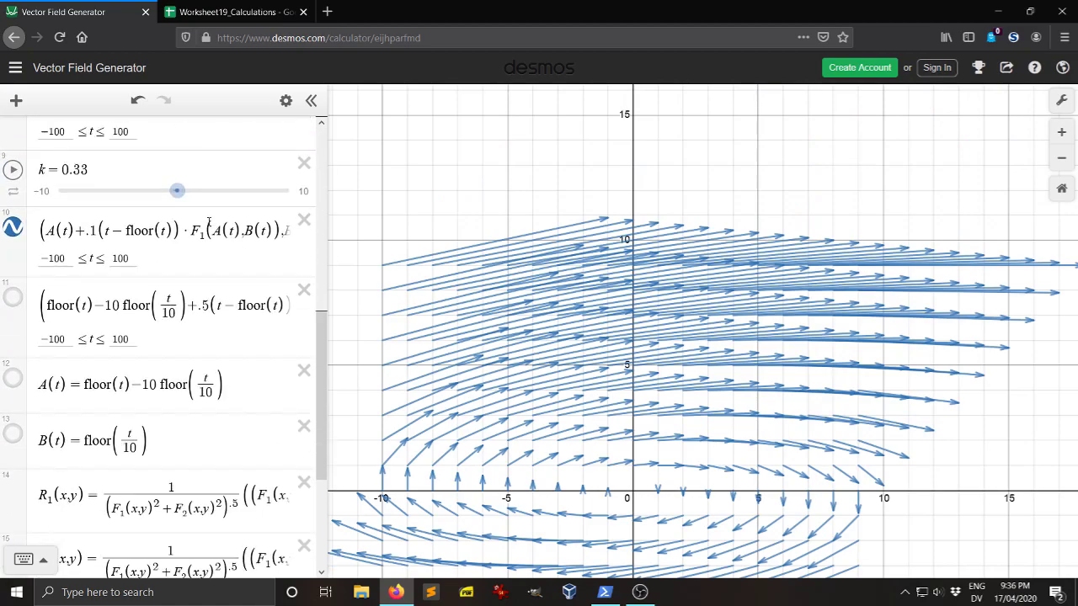
{"action": "scroll", "coordinate": [157, 159], "scroll_direction": "up", "scroll_amount": 10}
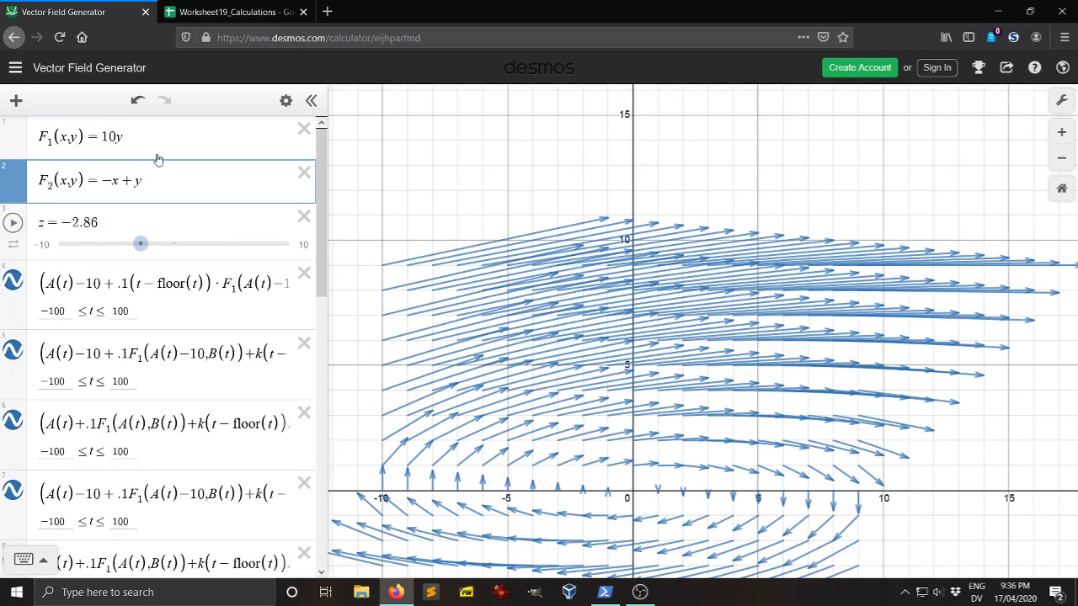
{"action": "left_click", "coordinate": [117, 136]}
{"action": "key", "text": "BackSpace"}
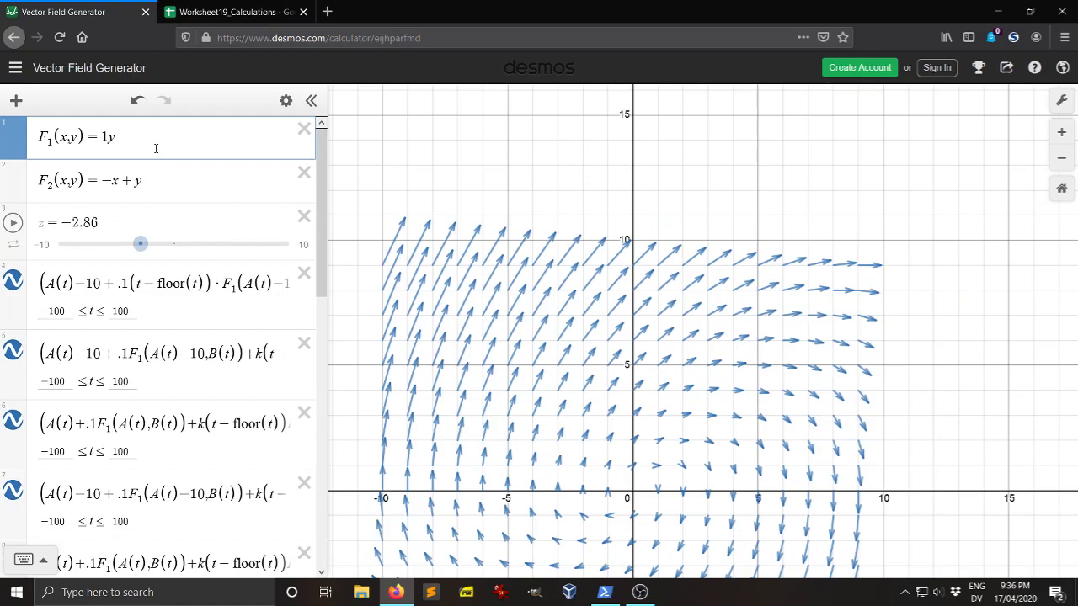
{"action": "left_click_drag", "start_coordinate": [619, 327], "coordinate": [543, 263]}
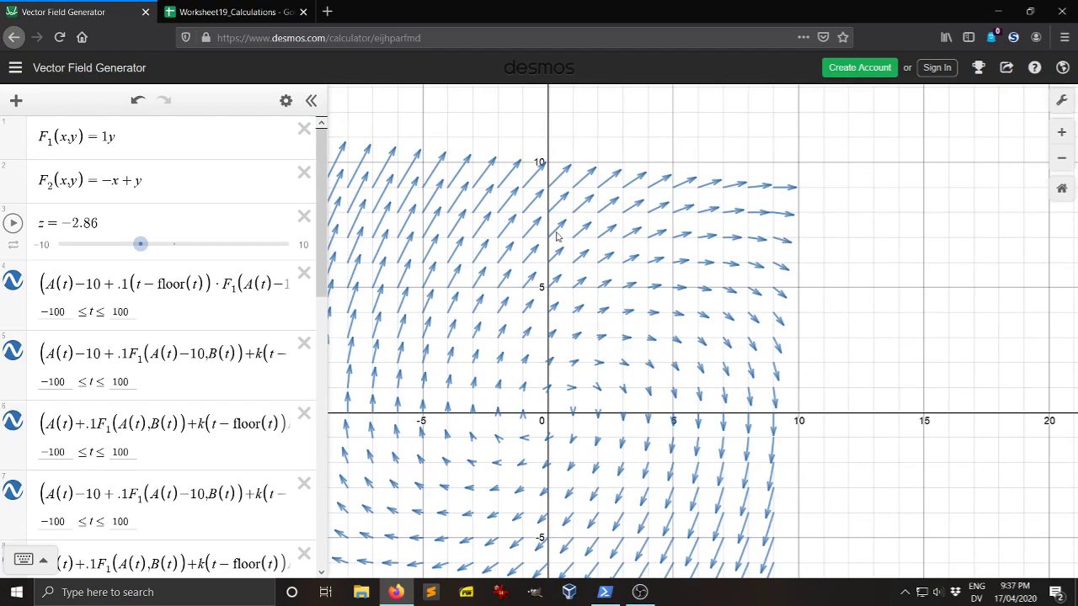
{"action": "left_click_drag", "start_coordinate": [550, 328], "coordinate": [543, 285]}
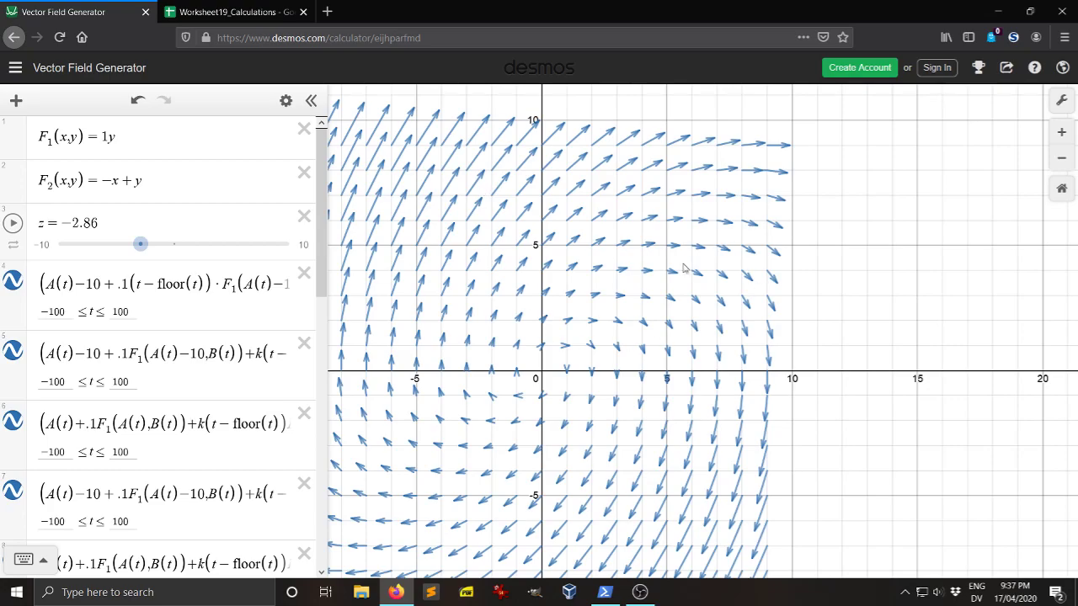
{"action": "left_click_drag", "start_coordinate": [672, 327], "coordinate": [694, 333]}
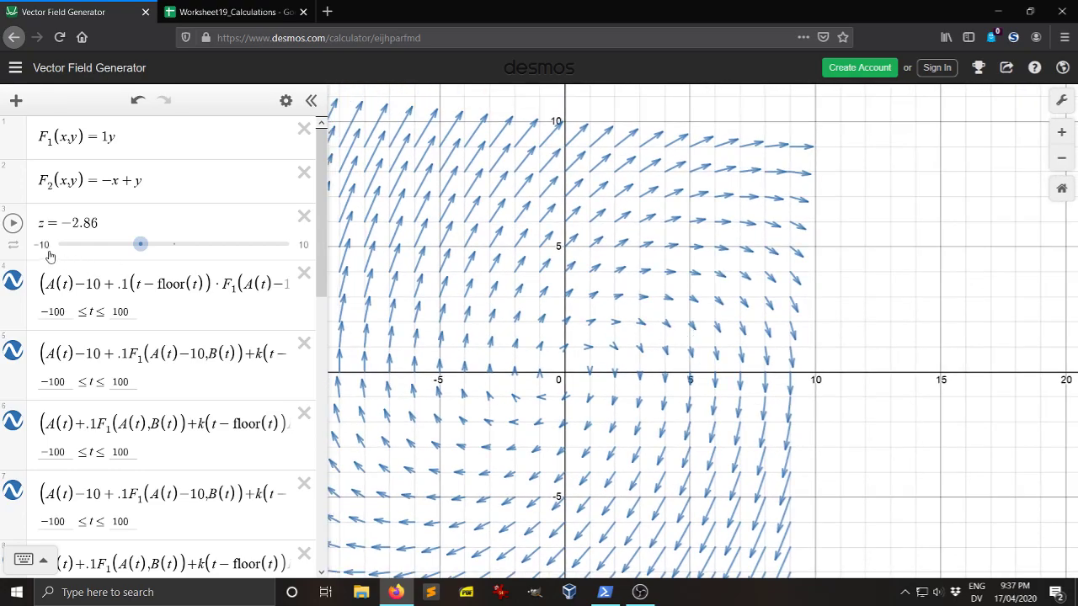
Step: Hide the three A(t)−10 curves that draw the negative-x half of the field, and delete the first of them, expression 4
{"action": "left_click", "coordinate": [12, 284]}
{"action": "left_click", "coordinate": [14, 352]}
{"action": "scroll", "coordinate": [15, 352], "scroll_direction": "down", "scroll_amount": 2}
{"action": "left_click", "coordinate": [17, 420]}
{"action": "mouse_move", "coordinate": [464, 312]}
{"action": "left_mouse_down"}
{"action": "mouse_move", "coordinate": [486, 367]}
{"action": "mouse_move", "coordinate": [465, 329]}
{"action": "left_mouse_up"}
{"action": "left_click", "coordinate": [304, 198]}
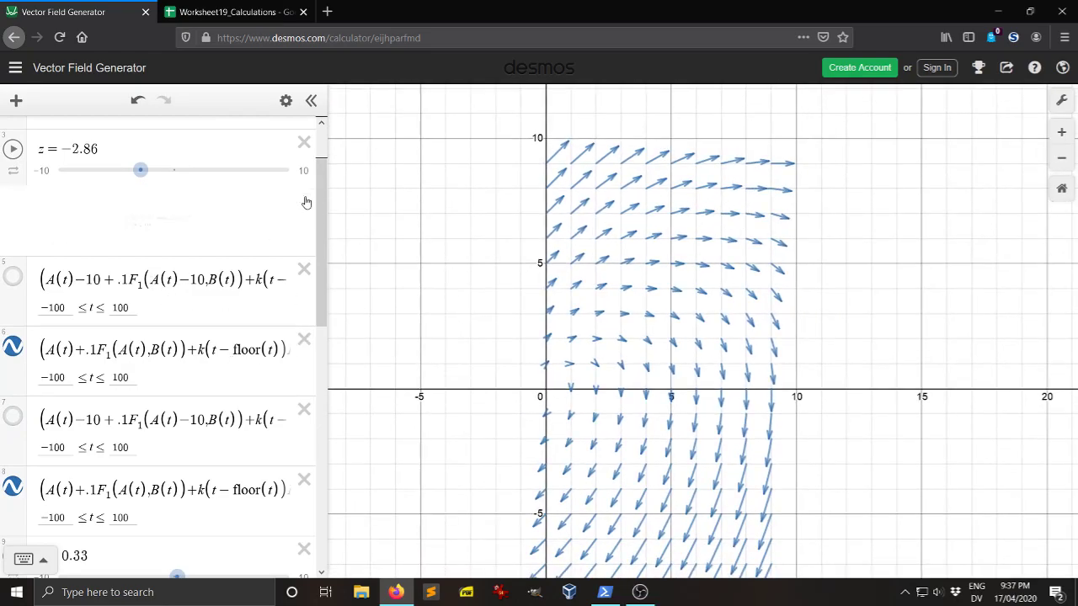
Step: Try to delete another A(t)−10 curve and toggle the visibility of the A(t)−10 curves in expressions 4 and 5
{"action": "left_click", "coordinate": [302, 270]}
{"action": "scroll", "coordinate": [303, 244], "scroll_direction": "down", "scroll_amount": 2}
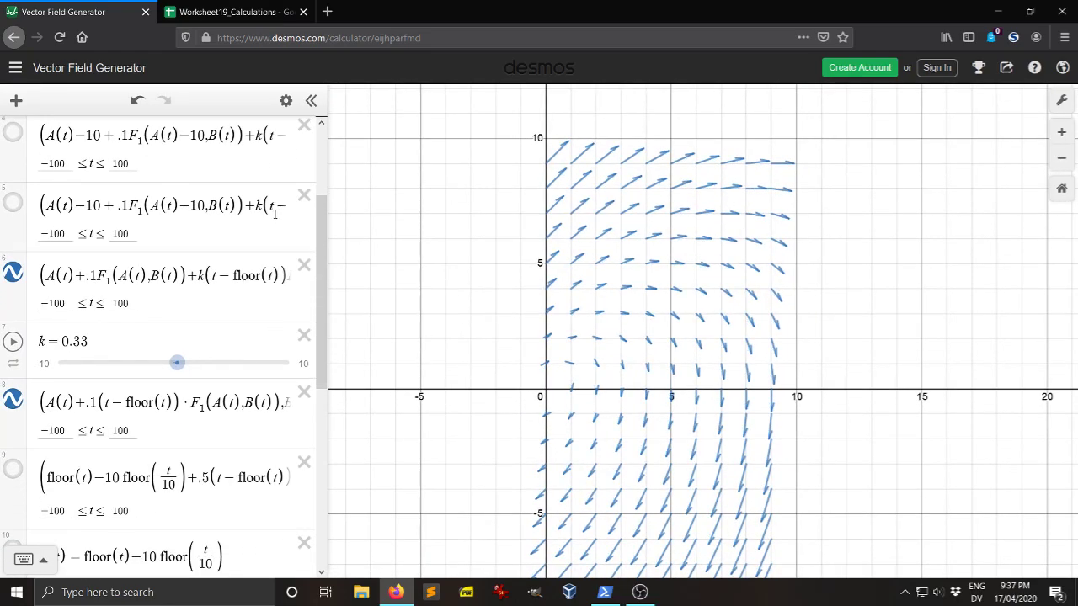
{"action": "scroll", "coordinate": [306, 234], "scroll_direction": "up", "scroll_amount": 4}
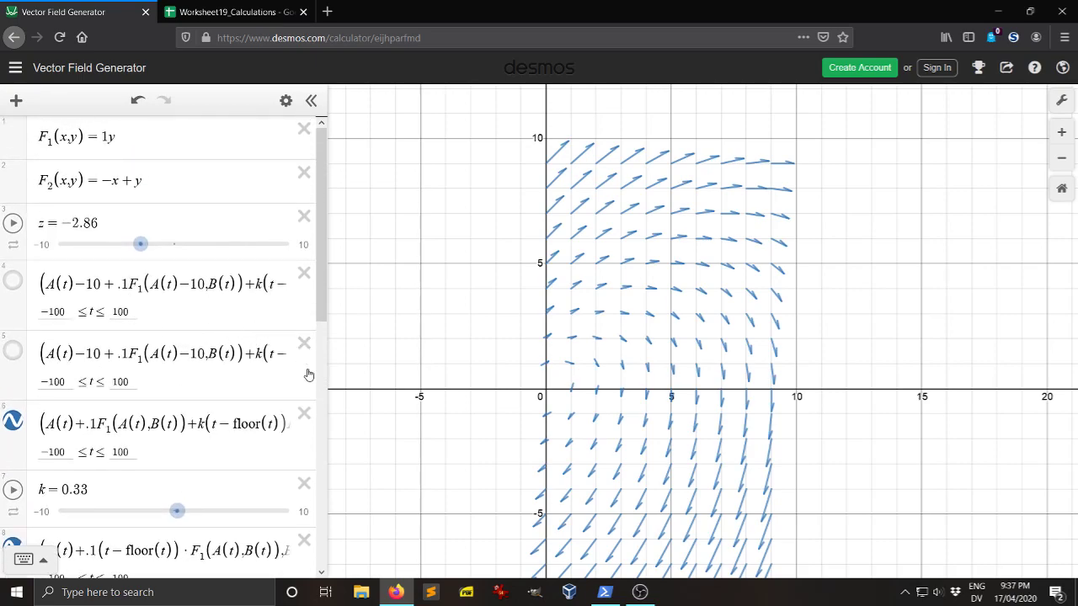
{"action": "scroll", "coordinate": [571, 295], "scroll_direction": "up", "scroll_amount": 1}
{"action": "left_click", "coordinate": [11, 360]}
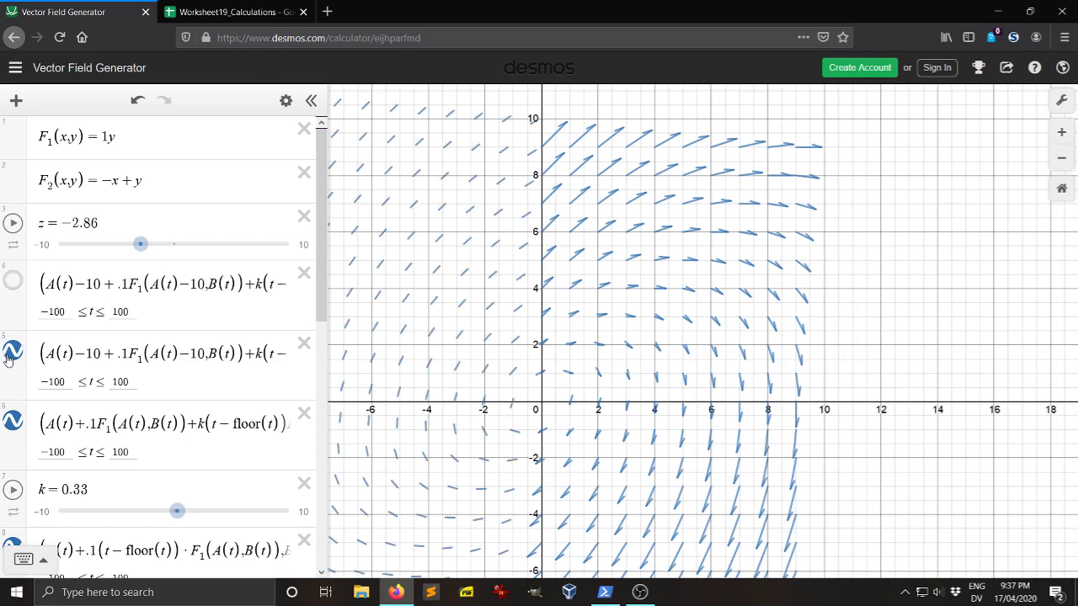
{"action": "left_click", "coordinate": [15, 291]}
{"action": "left_click", "coordinate": [15, 357]}
{"action": "left_click", "coordinate": [16, 289]}
Step: Undo the latest visibility changes and the deletion of the A(t)+.1F₁ arrowhead curve
{"action": "key", "text": "ctrl+z"}
{"action": "key", "text": "ctrl+z"}
{"action": "key", "text": "ctrl+z"}
{"action": "key", "text": "ctrl+z"}
{"action": "key", "text": "ctrl+z"}
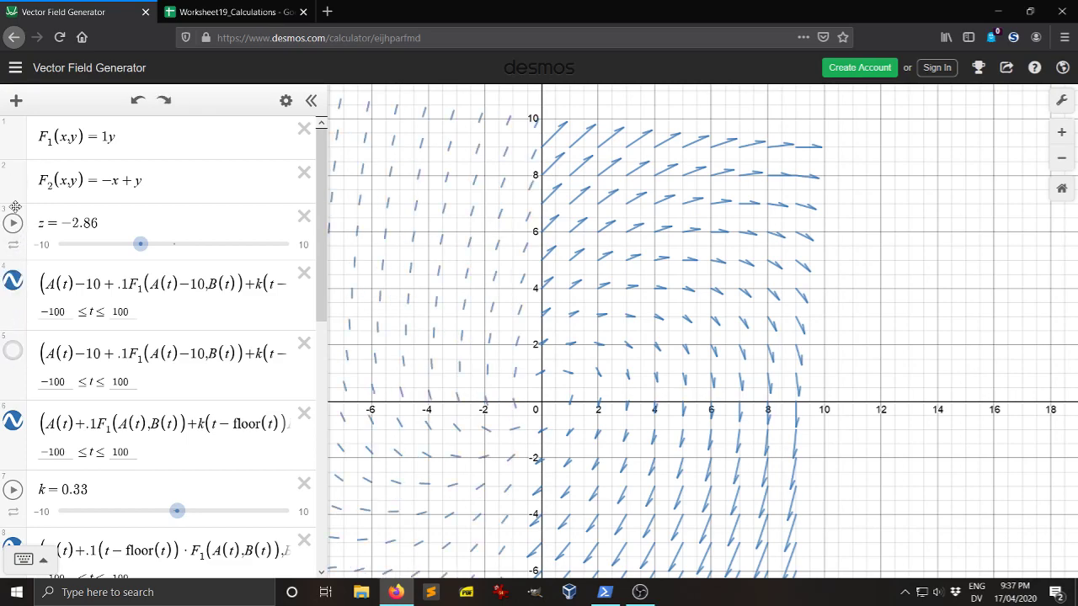
{"action": "key", "text": "ctrl+z"}
{"action": "key", "text": "ctrl+z"}
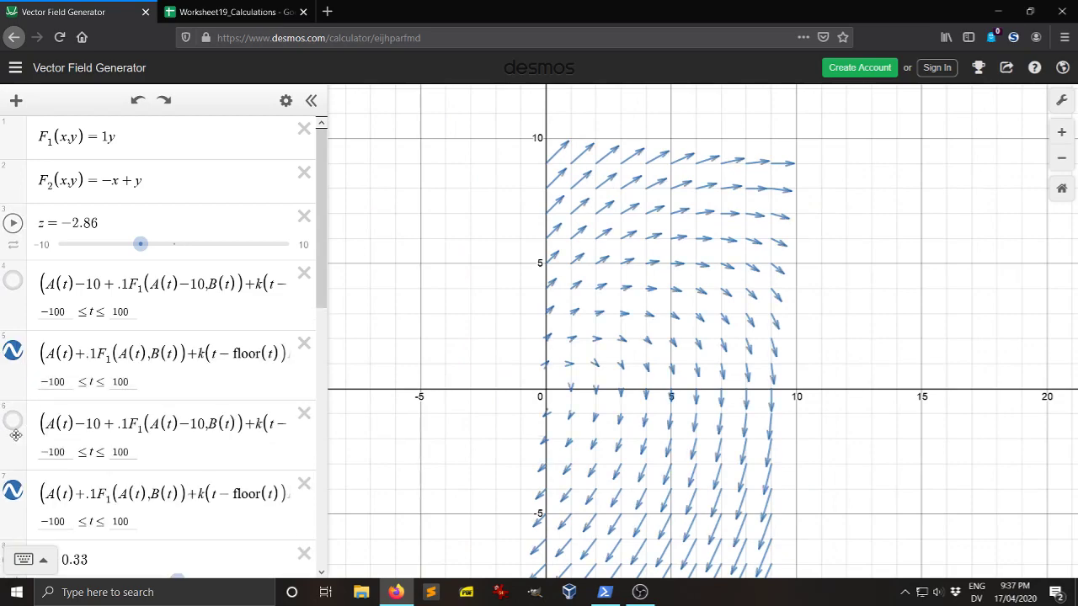
Step: Check and delete the two remaining hidden A(t)−10 curves, expressions 6 and 4
{"action": "left_click", "coordinate": [13, 425]}
{"action": "left_click", "coordinate": [14, 427]}
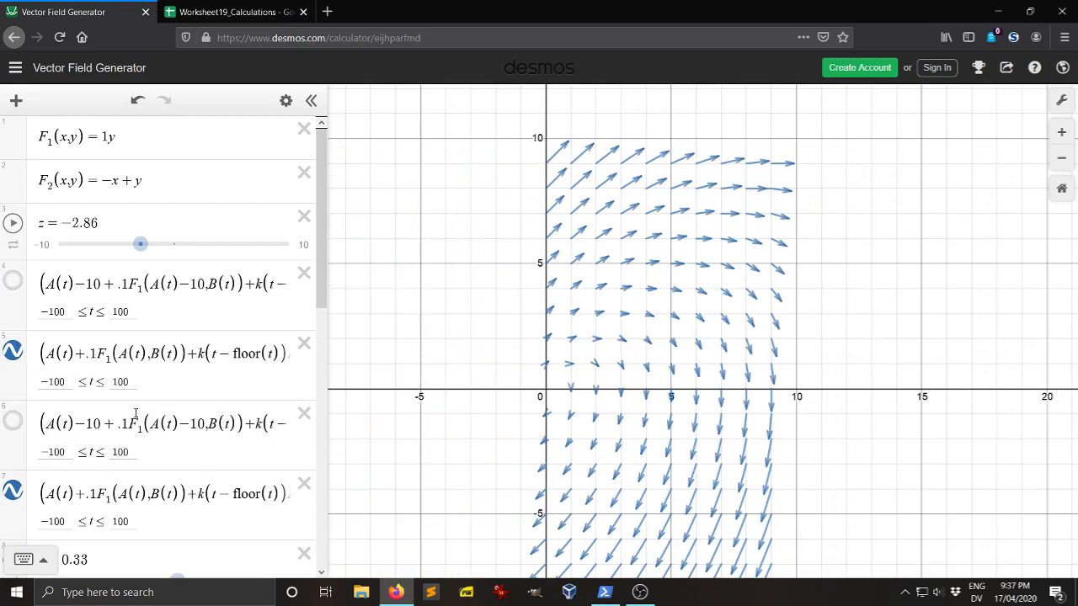
{"action": "left_click", "coordinate": [304, 414]}
{"action": "left_click", "coordinate": [15, 283]}
{"action": "left_click", "coordinate": [15, 284]}
{"action": "left_click", "coordinate": [304, 273]}
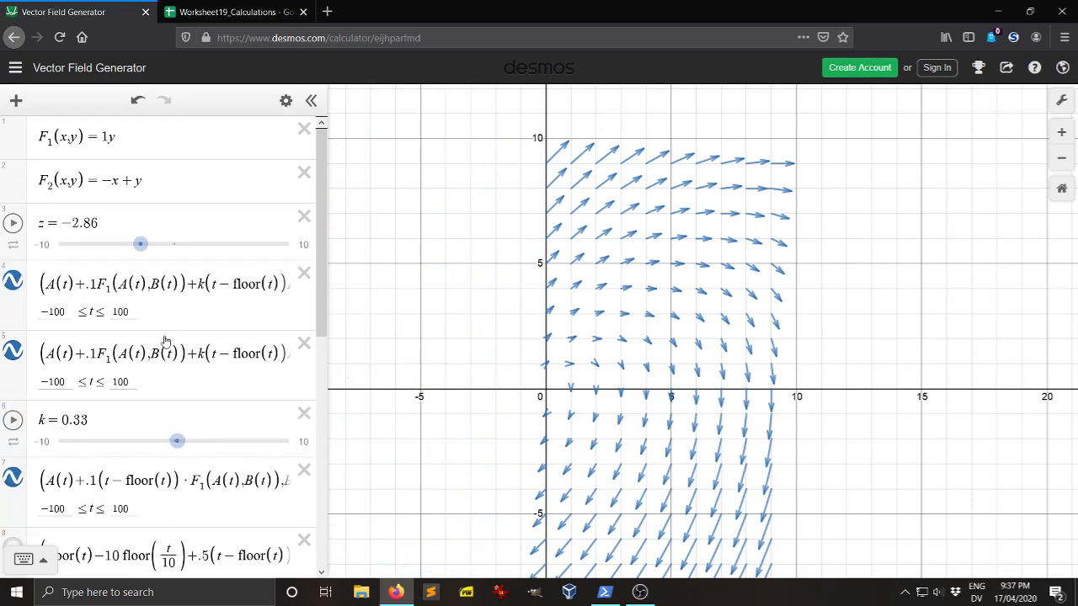
Step: Set F₁(x,y) to 2y for the remaining positive-x half of the field
{"action": "scroll", "coordinate": [165, 340], "scroll_direction": "down", "scroll_amount": 5}
{"action": "scroll", "coordinate": [166, 340], "scroll_direction": "up", "scroll_amount": 4}
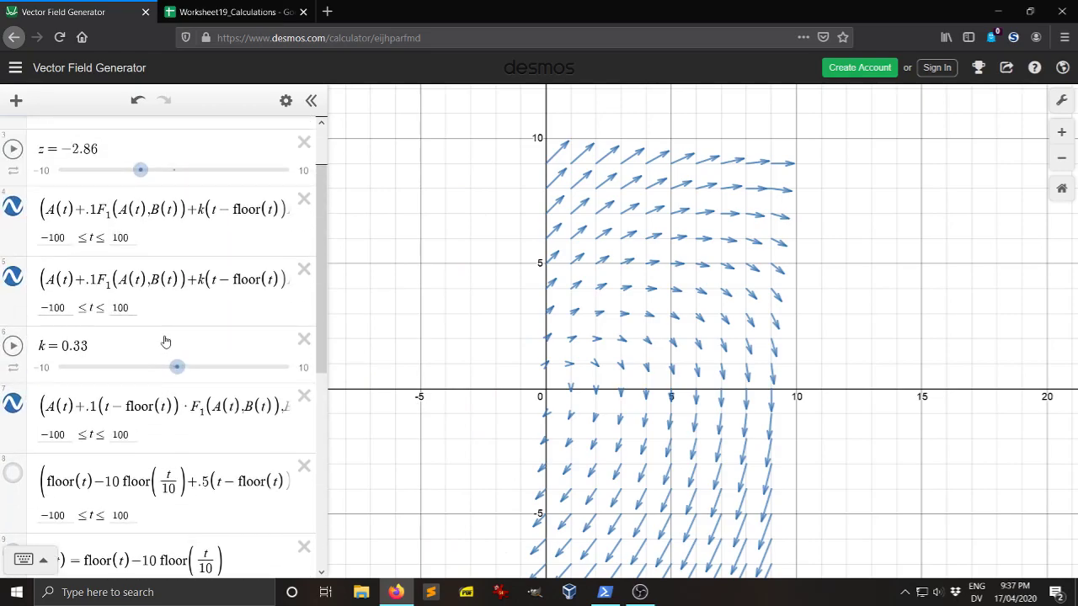
{"action": "scroll", "coordinate": [652, 310], "scroll_direction": "up", "scroll_amount": 2}
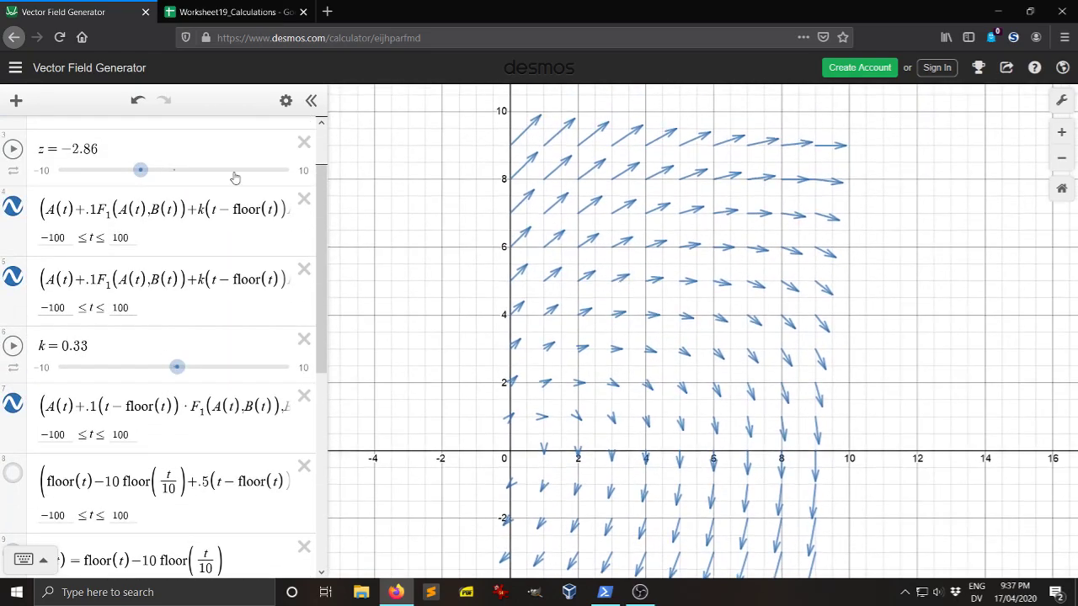
{"action": "scroll", "coordinate": [115, 169], "scroll_direction": "up", "scroll_amount": 1}
{"action": "left_click", "coordinate": [108, 136]}
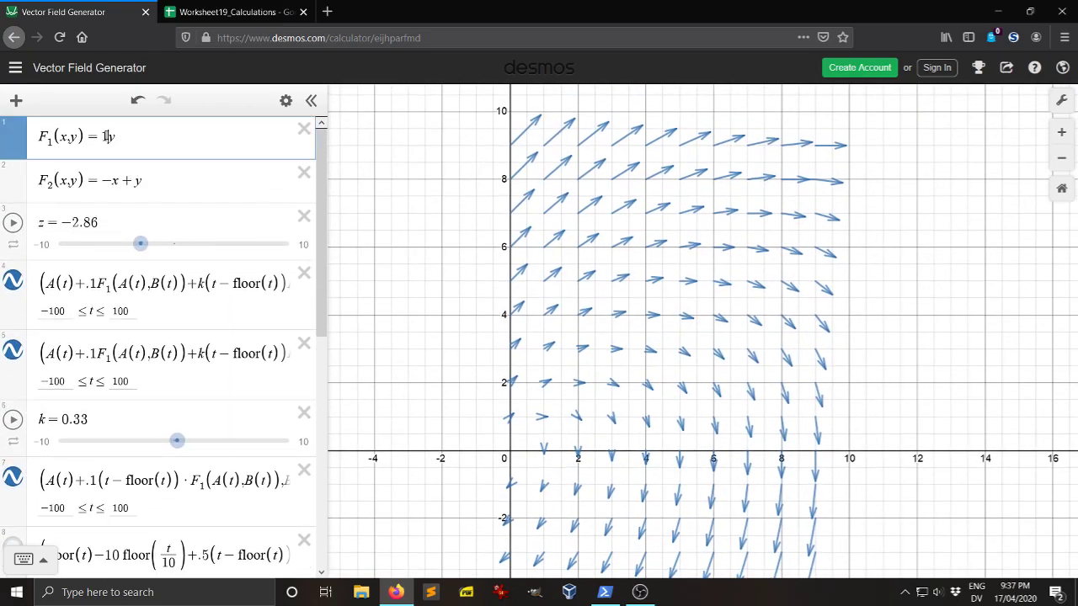
{"action": "key", "text": "BackSpace"}
{"action": "type", "text": "2"}
{"action": "scroll", "coordinate": [505, 269], "scroll_direction": "up", "scroll_amount": 1}
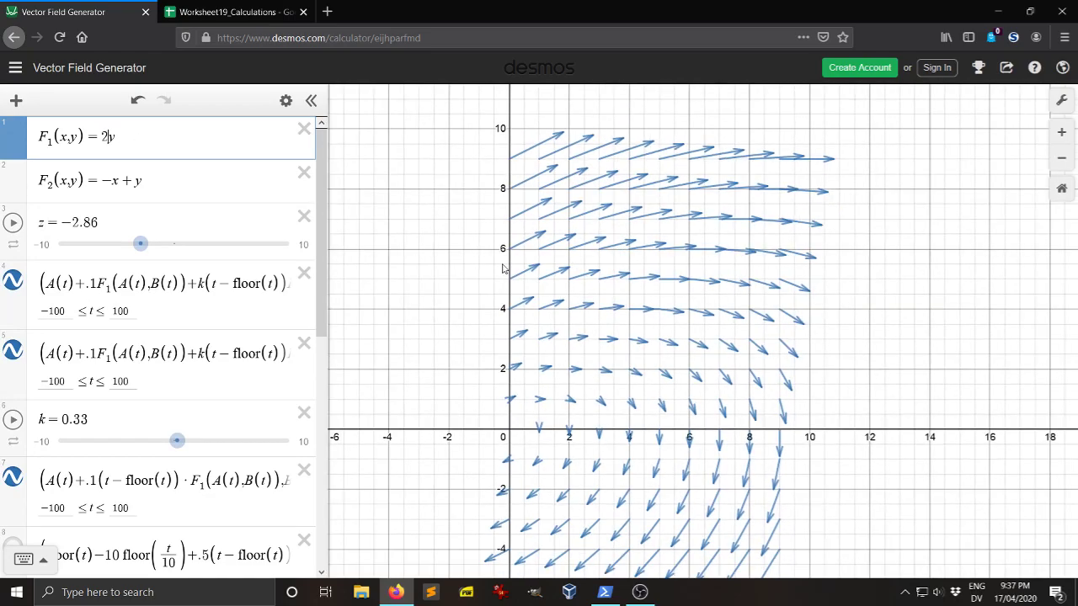
Step: Hide the two A(t)+.1F₁ arrowhead curves, expressions 4 and 5, and show them again to compare the field
{"action": "left_click_drag", "start_coordinate": [547, 347], "coordinate": [555, 322]}
{"action": "scroll", "coordinate": [7, 208], "scroll_direction": "down", "scroll_amount": 1}
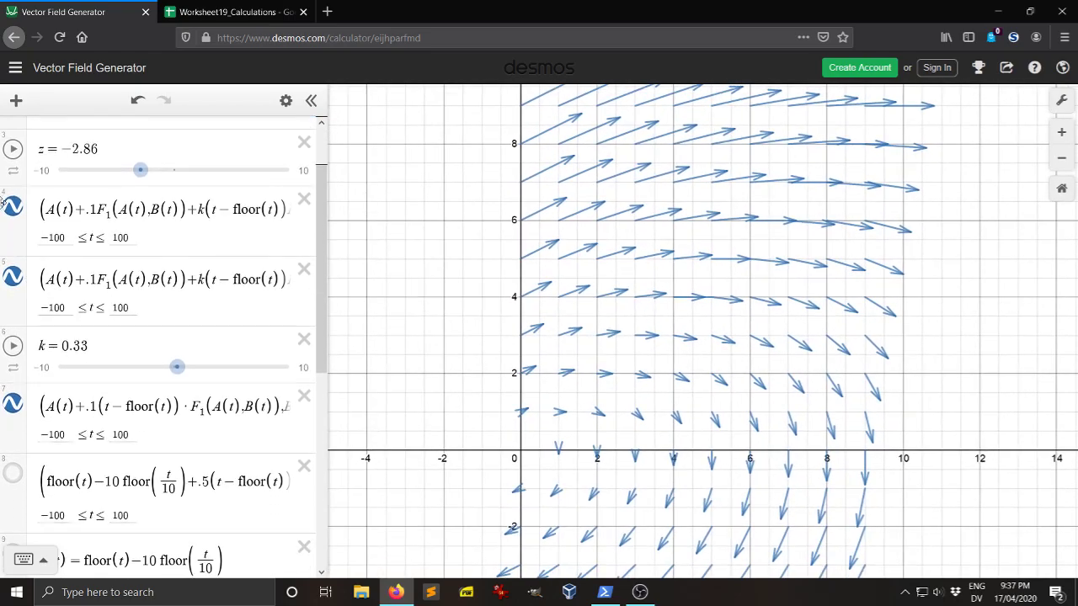
{"action": "left_click", "coordinate": [10, 208]}
{"action": "left_click", "coordinate": [13, 277]}
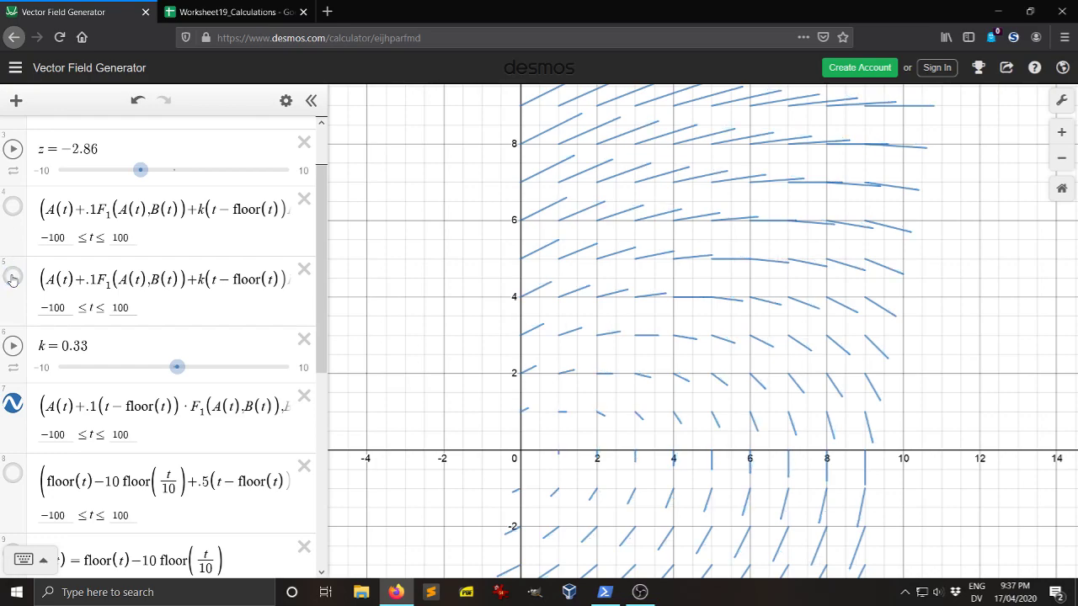
{"action": "left_click", "coordinate": [14, 208]}
{"action": "left_click", "coordinate": [14, 278]}
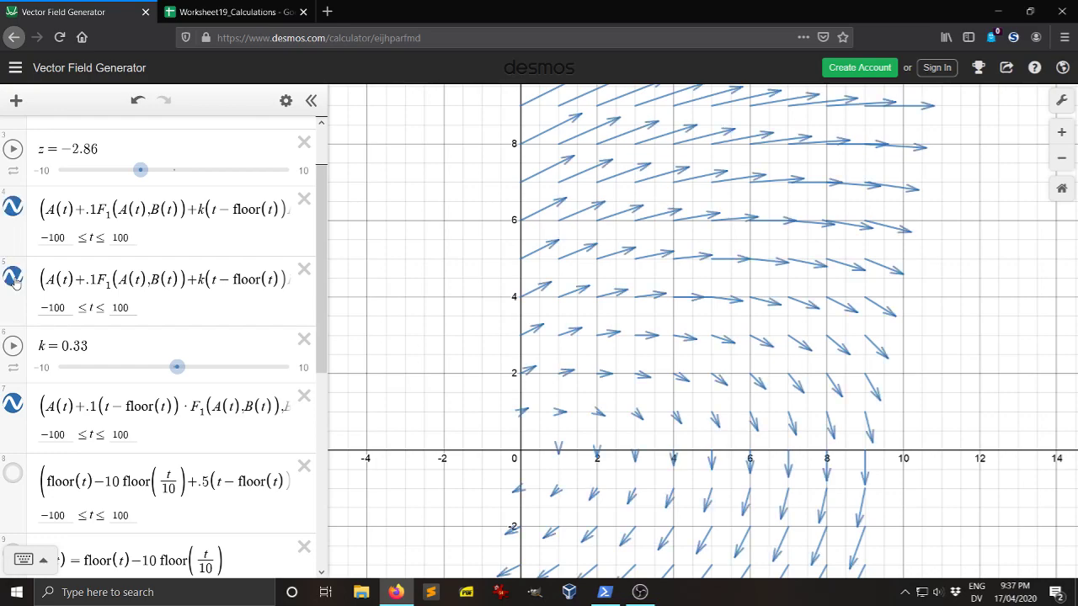
Step: Hide the two A(t)+.1F₁ arrowhead curves, expressions 4 and 5, leaving only the field's line segments plotted
{"action": "left_click", "coordinate": [13, 209]}
{"action": "left_click", "coordinate": [13, 277]}
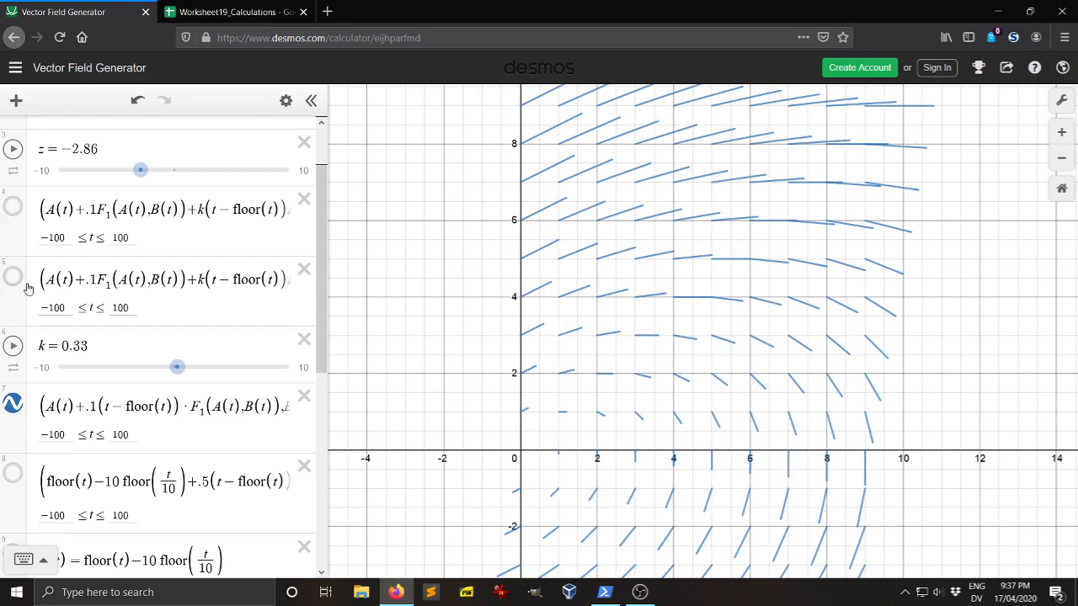
{"action": "left_click_drag", "start_coordinate": [641, 367], "coordinate": [609, 378]}
{"action": "mouse_move", "coordinate": [640, 332]}
{"action": "left_mouse_down"}
{"action": "mouse_move", "coordinate": [642, 352]}
{"action": "mouse_move", "coordinate": [645, 318]}
{"action": "left_mouse_up"}
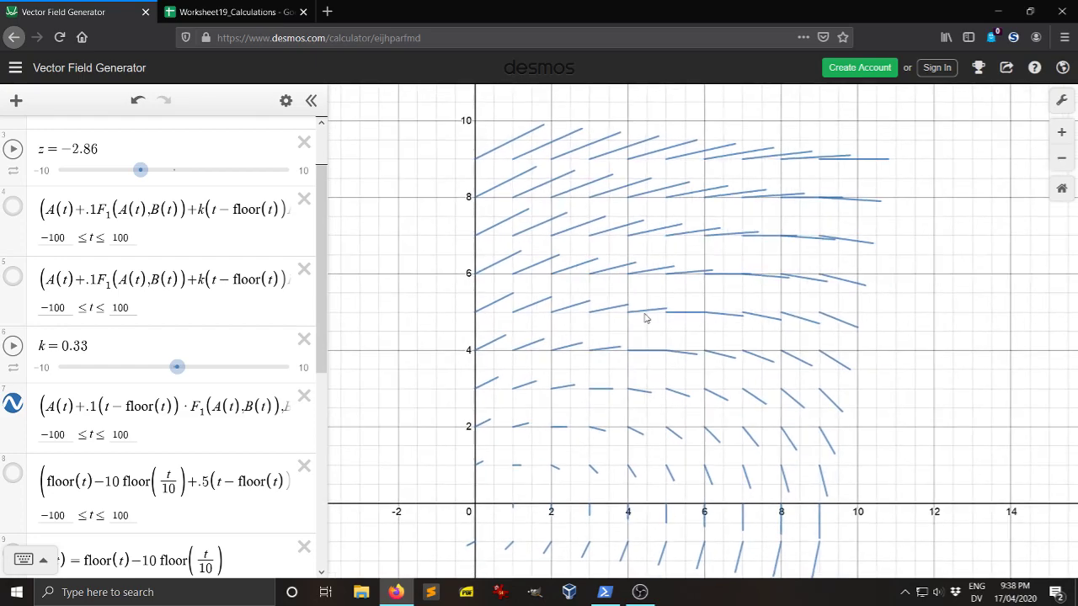
Step: Duplicate the R₂(x,y) definition into a new expression below L₂(x,y)
{"action": "scroll", "coordinate": [190, 305], "scroll_direction": "down", "scroll_amount": 4}
{"action": "scroll", "coordinate": [185, 298], "scroll_direction": "down", "scroll_amount": 1}
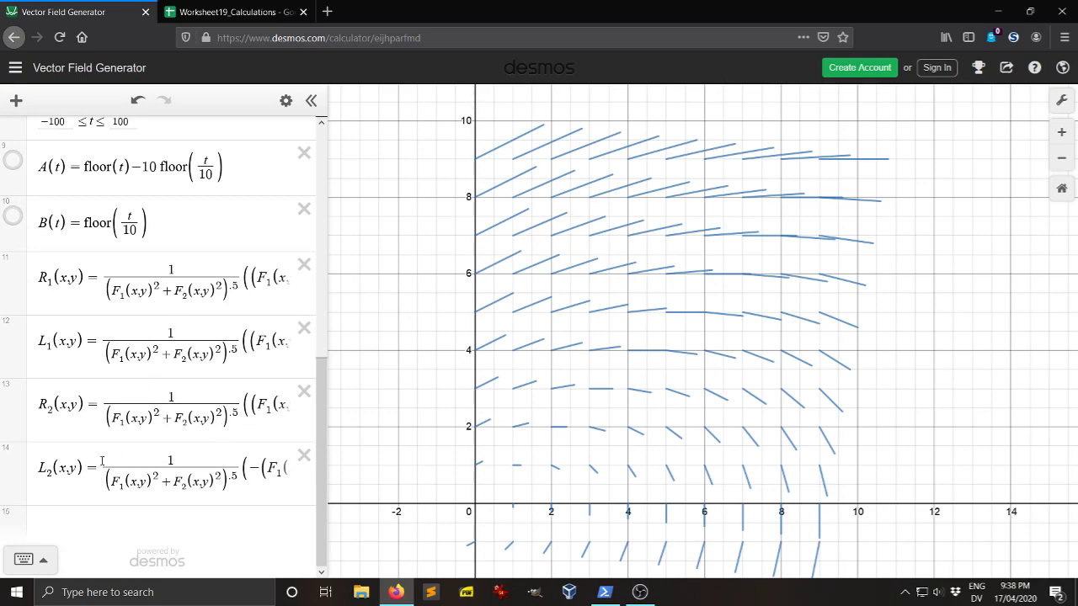
{"action": "left_click", "coordinate": [222, 414]}
{"action": "key", "text": "ctrl+a"}
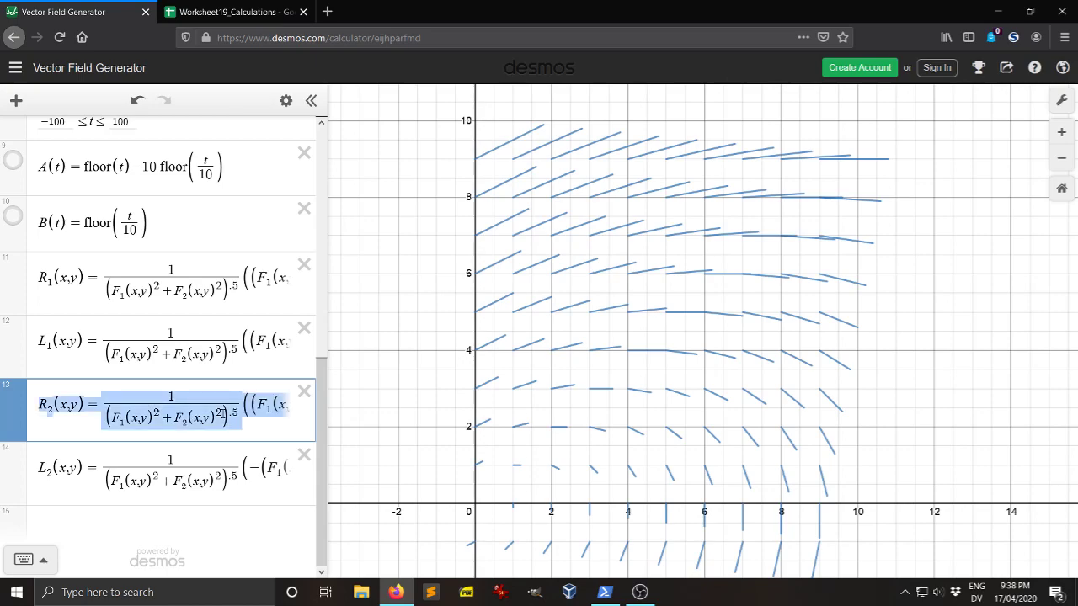
{"action": "left_click", "coordinate": [116, 524]}
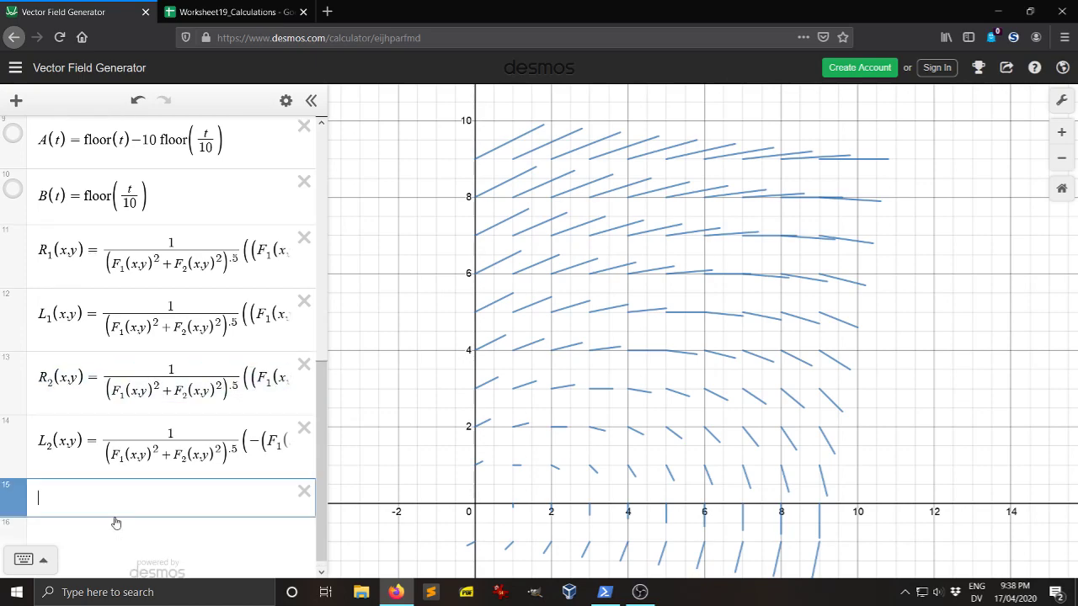
{"action": "key", "text": "ctrl+v"}
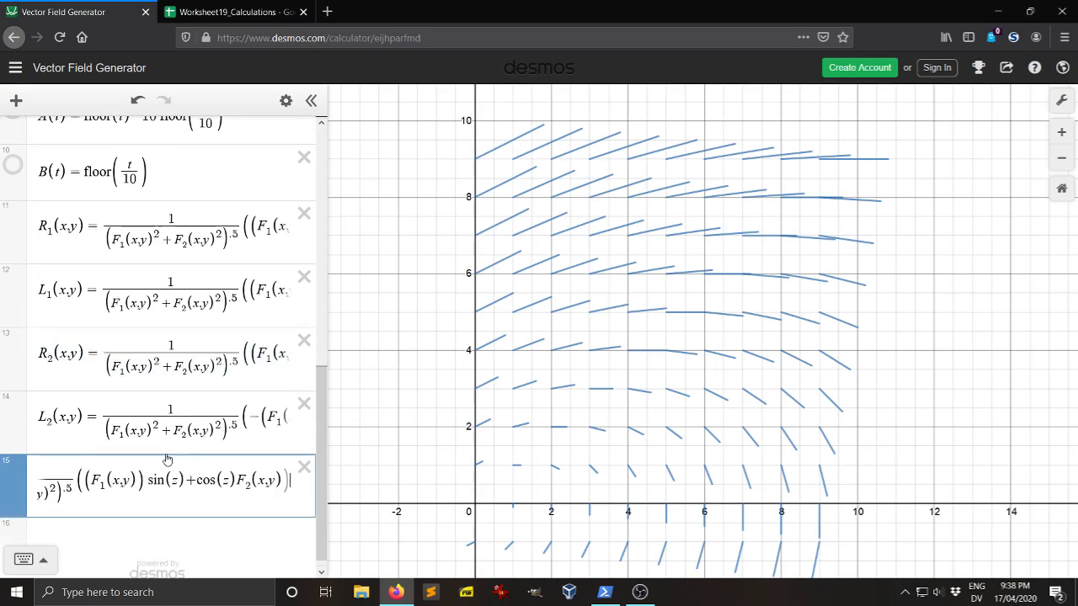
Step: Strip the sin(z) and cos(z) terms and extra parentheses from the R₂ copy, leaving the reciprocal magnitude fraction times F₁(x,y)
{"action": "left_click", "coordinate": [141, 482]}
{"action": "key", "text": "shift+End"}
{"action": "key", "text": "BackSpace"}
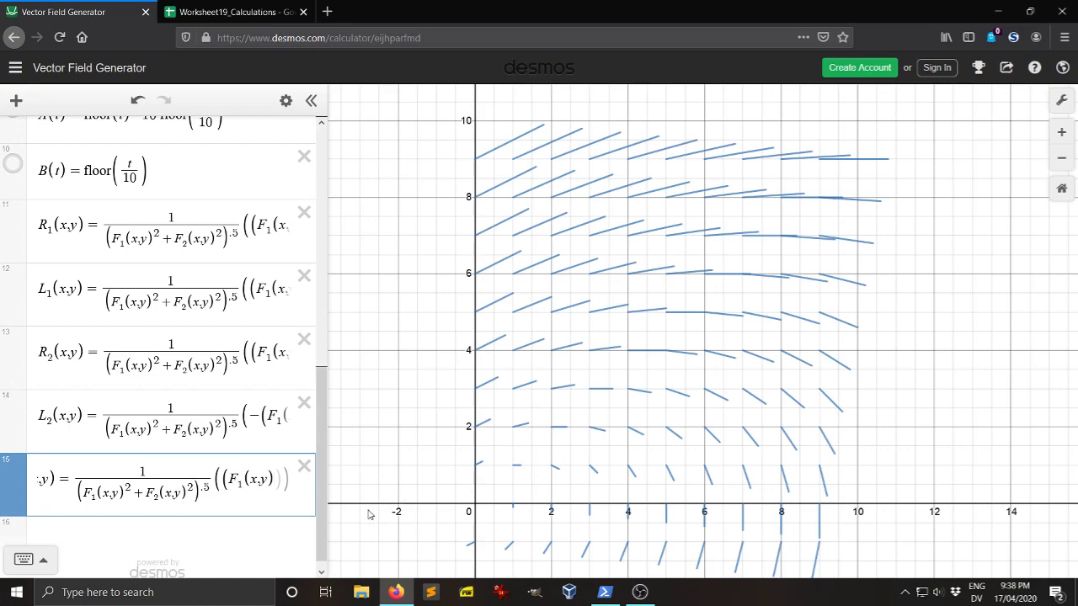
{"action": "key", "text": "Delete"}
{"action": "key", "text": "BackSpace"}
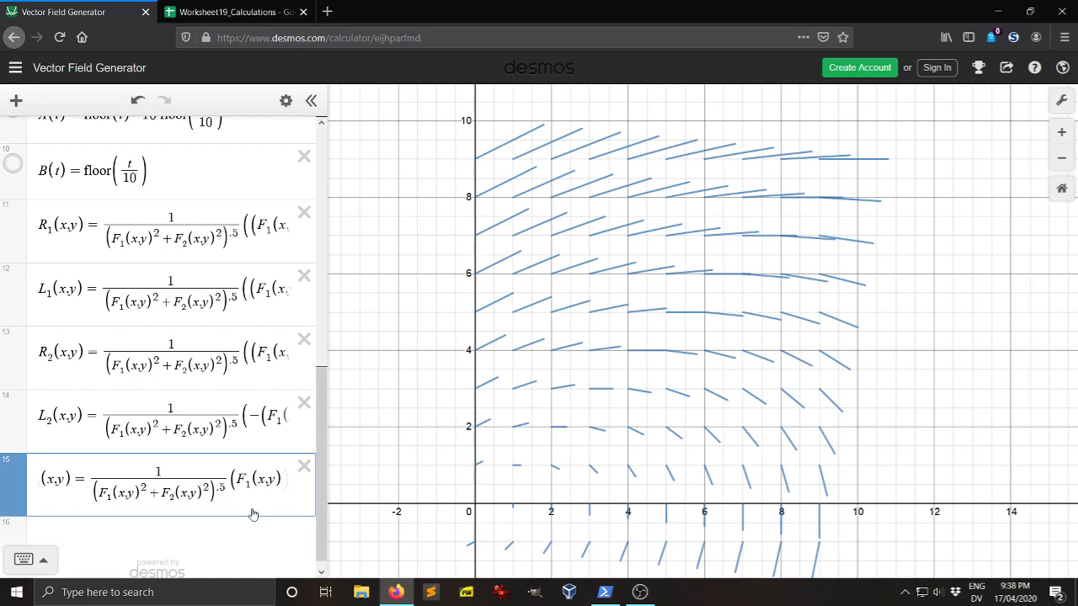
{"action": "key", "text": "BackSpace"}
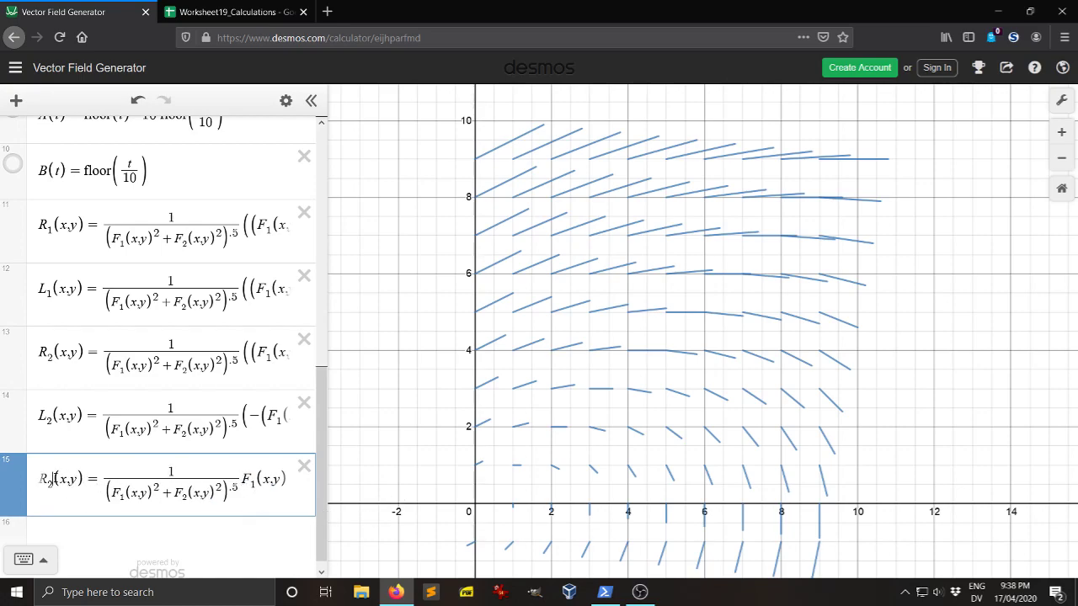
Step: Rename the simplified function in expression 15 to X₁(x,y)
{"action": "key", "text": "BackSpace"}
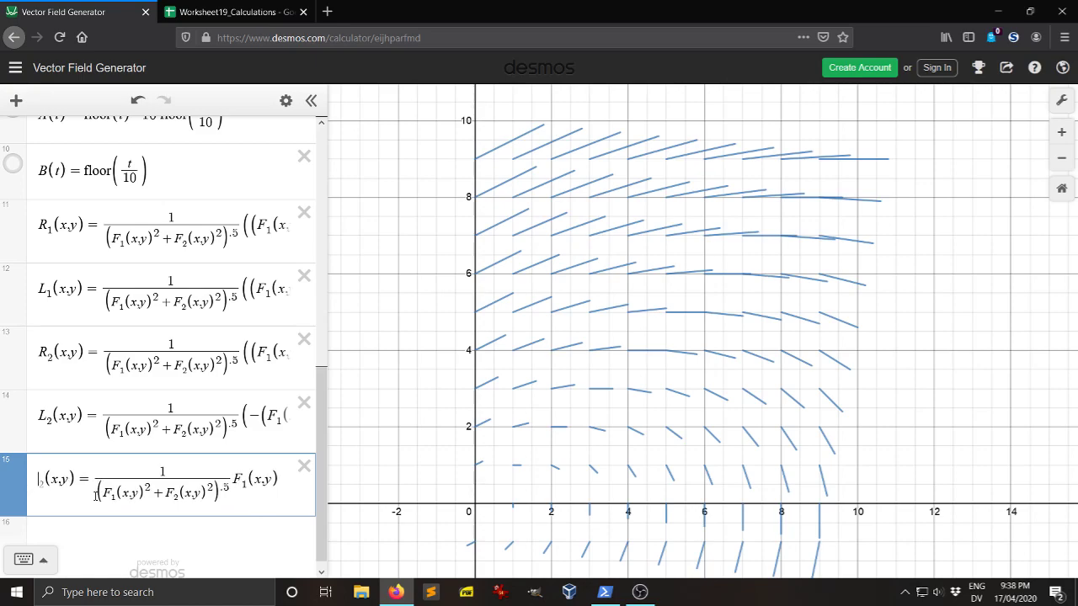
{"action": "type", "text": "X"}
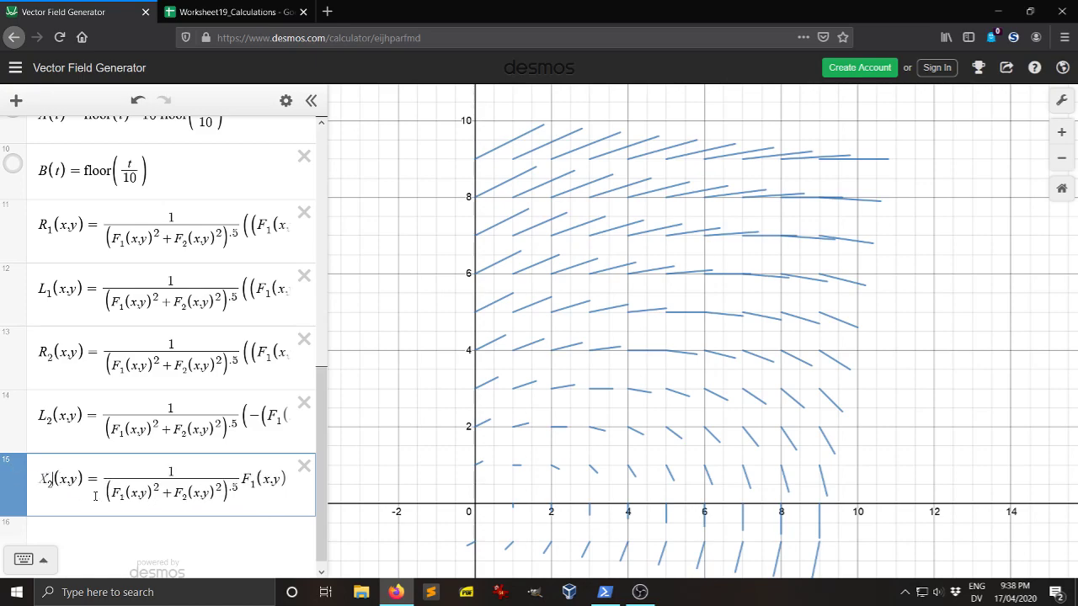
{"action": "key", "text": "BackSpace"}
{"action": "type", "text": "1"}
{"action": "scroll", "coordinate": [250, 507], "scroll_direction": "down", "scroll_amount": 1}
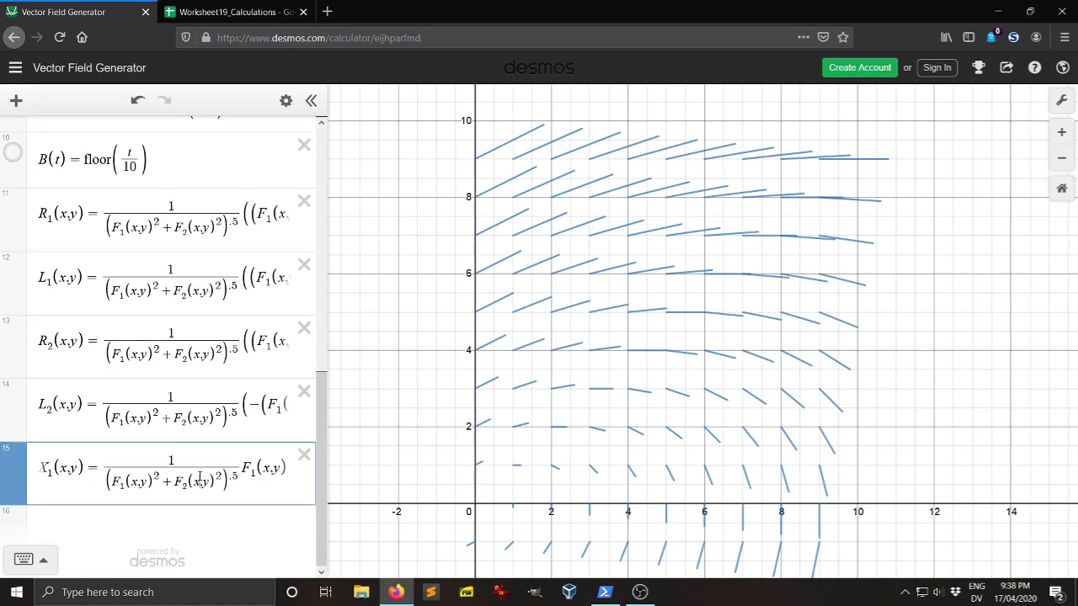
Step: Duplicate the X₁(x,y) definition into a new expression and rename the copy Y₂(x,y)
{"action": "key", "text": "ctrl+a"}
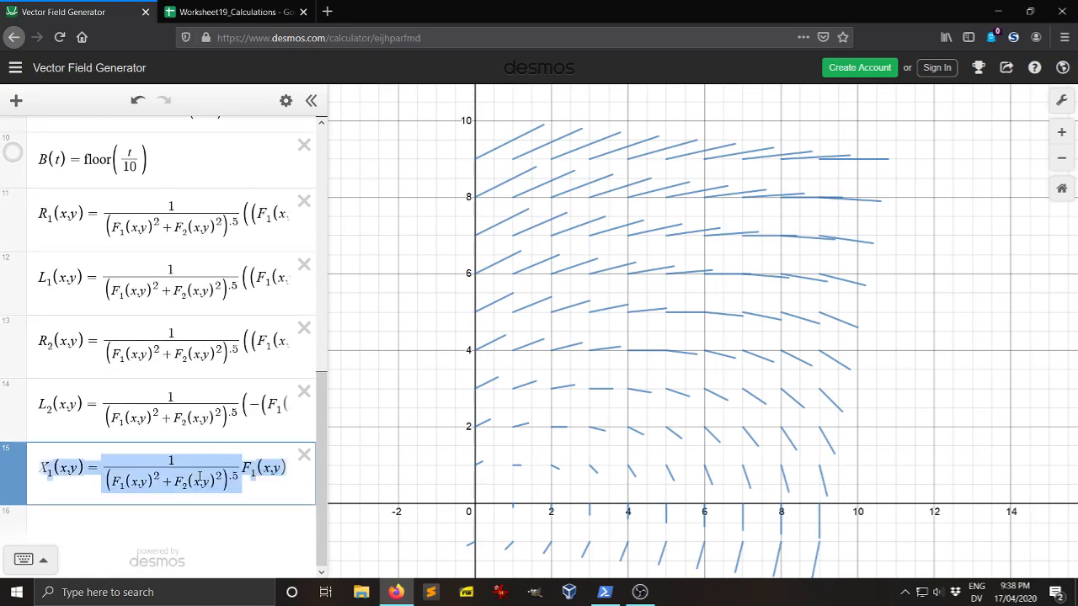
{"action": "left_click", "coordinate": [133, 546]}
{"action": "type", "text": "X_1(x,y)=1/(F_1(x,y)^2+F_2(x,y)^2)^.5F_1(x,y)"}
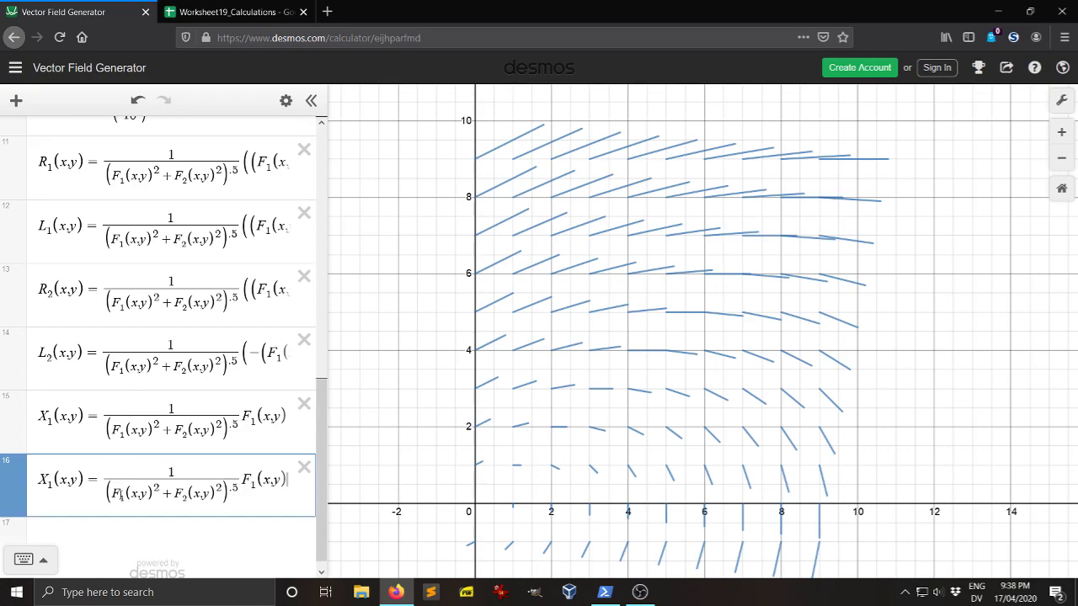
{"action": "left_click", "coordinate": [46, 479]}
{"action": "key", "text": "BackSpace"}
{"action": "type", "text": "Y"}
{"action": "type", "text": "2"}
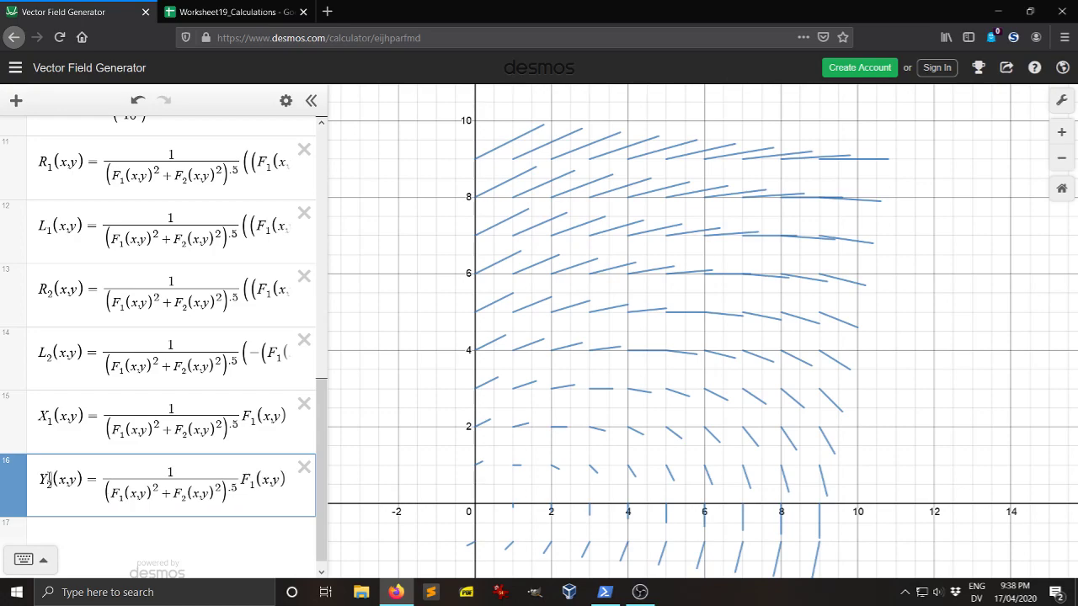
Step: Change the final factor of Y₂(x,y) to F₂(x,y)
{"action": "left_click", "coordinate": [254, 485]}
{"action": "key", "text": "BackSpace"}
{"action": "type", "text": "2"}
{"action": "scroll", "coordinate": [275, 421], "scroll_direction": "up", "scroll_amount": 4}
{"action": "scroll", "coordinate": [275, 421], "scroll_direction": "down", "scroll_amount": 5}
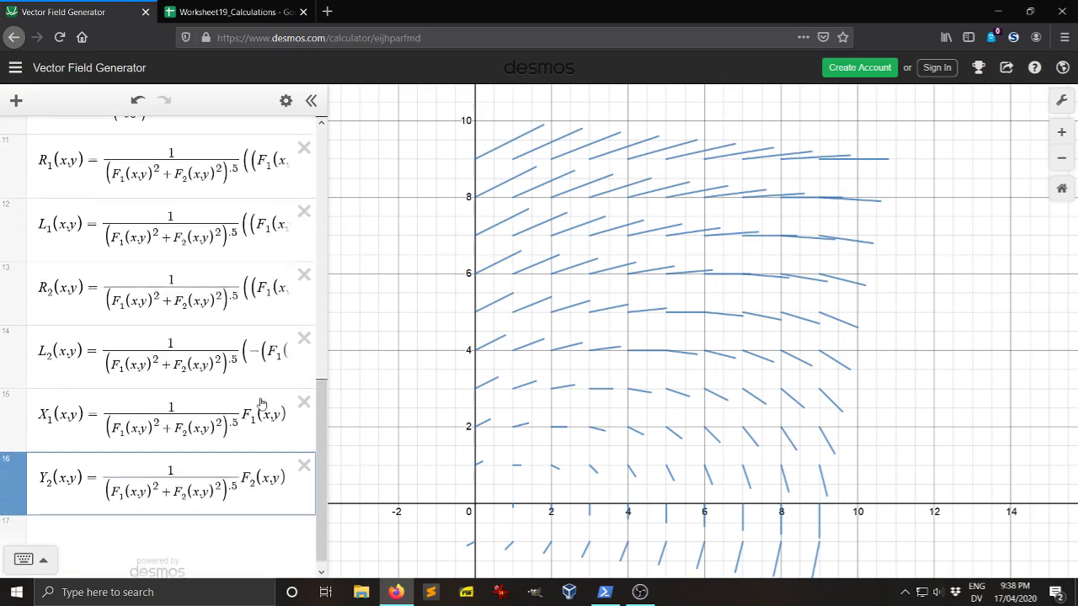
{"action": "left_click", "coordinate": [228, 411]}
{"action": "left_click", "coordinate": [190, 415]}
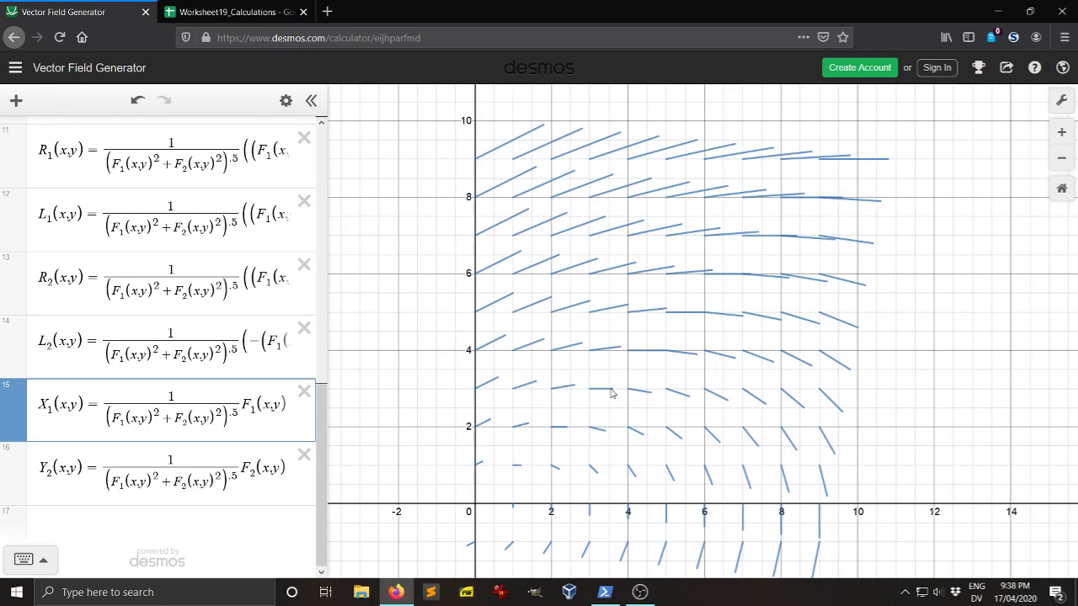
Step: Replace F₁ with X₁ in the horizontal component of the line-segment curve, expression 7
{"action": "scroll", "coordinate": [198, 367], "scroll_direction": "up", "scroll_amount": 10}
{"action": "scroll", "coordinate": [204, 368], "scroll_direction": "down", "scroll_amount": 3}
{"action": "scroll", "coordinate": [202, 357], "scroll_direction": "up", "scroll_amount": 3}
{"action": "scroll", "coordinate": [202, 360], "scroll_direction": "down", "scroll_amount": 3}
{"action": "left_click", "coordinate": [196, 335]}
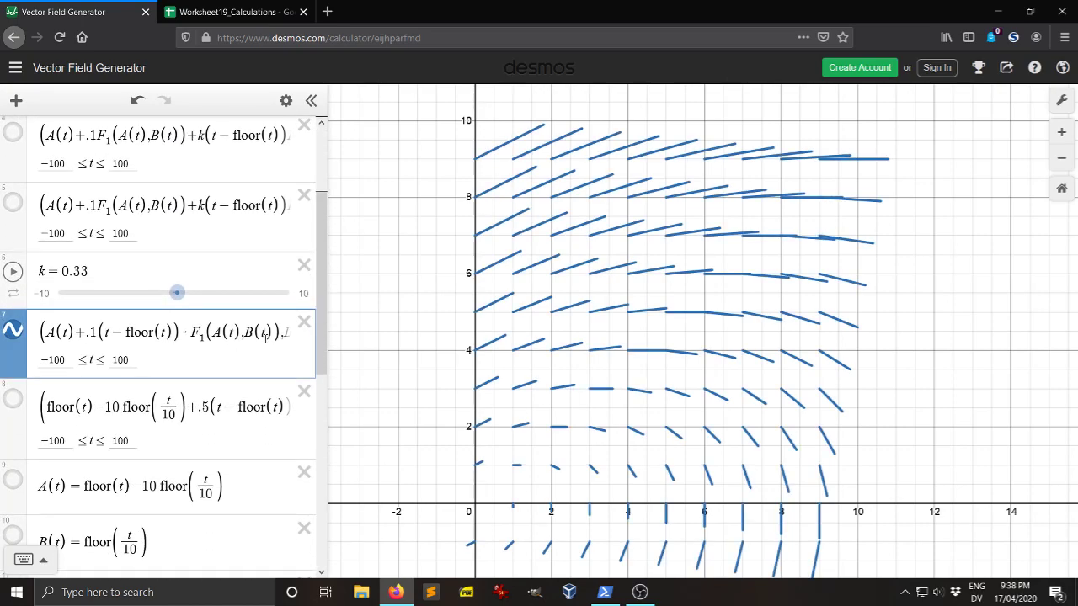
{"action": "key", "text": "BackSpace"}
{"action": "type", "text": "X"}
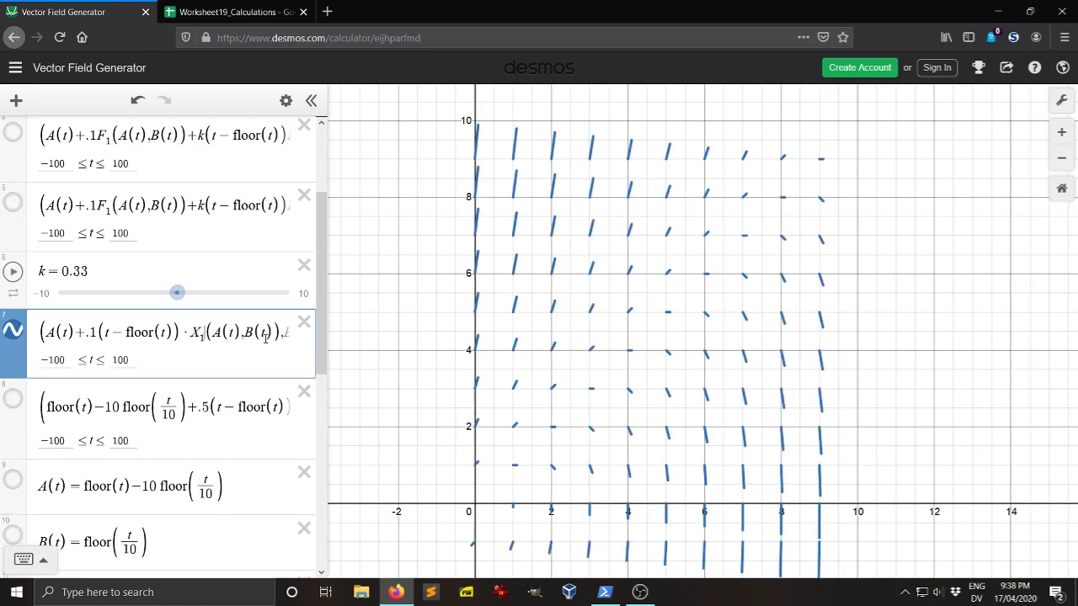
Step: Replace F₂ with Y₂ in the vertical component of the line-segment curve, expression 7
{"action": "key", "text": "Right"}
{"action": "key", "text": "Right"}
{"action": "key", "text": "Right"}
{"action": "key", "text": "Right"}
{"action": "key", "text": "Right"}
{"action": "key", "text": "Right"}
{"action": "key", "text": "Right"}
{"action": "key", "text": "Right"}
{"action": "key", "text": "Right"}
{"action": "key", "text": "Right"}
{"action": "key", "text": "Right"}
{"action": "key", "text": "Right"}
{"action": "key", "text": "Right"}
{"action": "key", "text": "Right"}
{"action": "key", "text": "Right"}
{"action": "key", "text": "Right"}
{"action": "key", "text": "Right"}
{"action": "key", "text": "Right"}
{"action": "key", "text": "Right"}
{"action": "key", "text": "Right"}
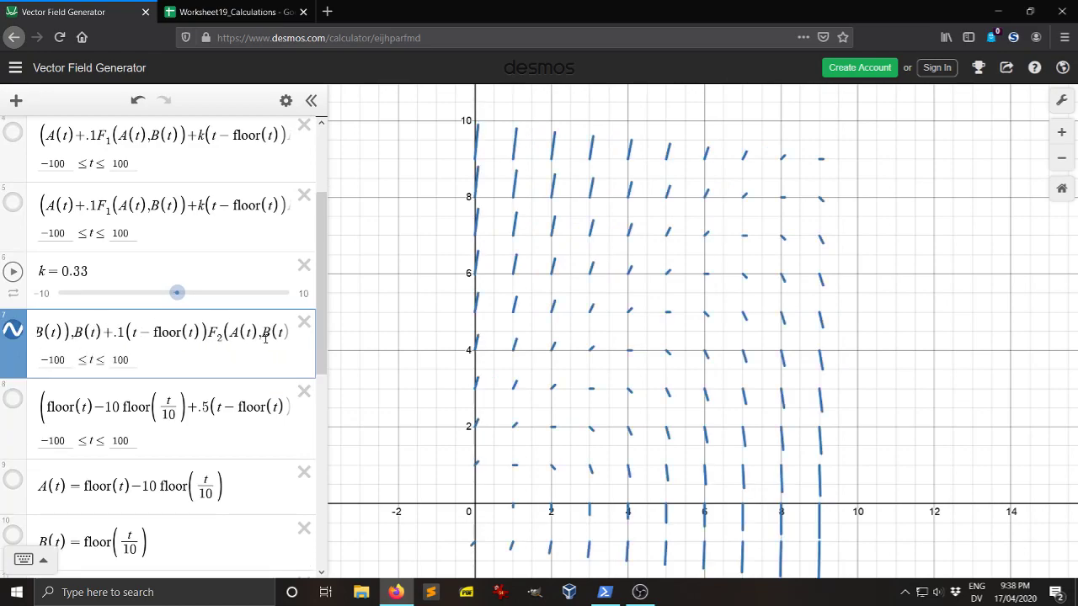
{"action": "left_click", "coordinate": [206, 335]}
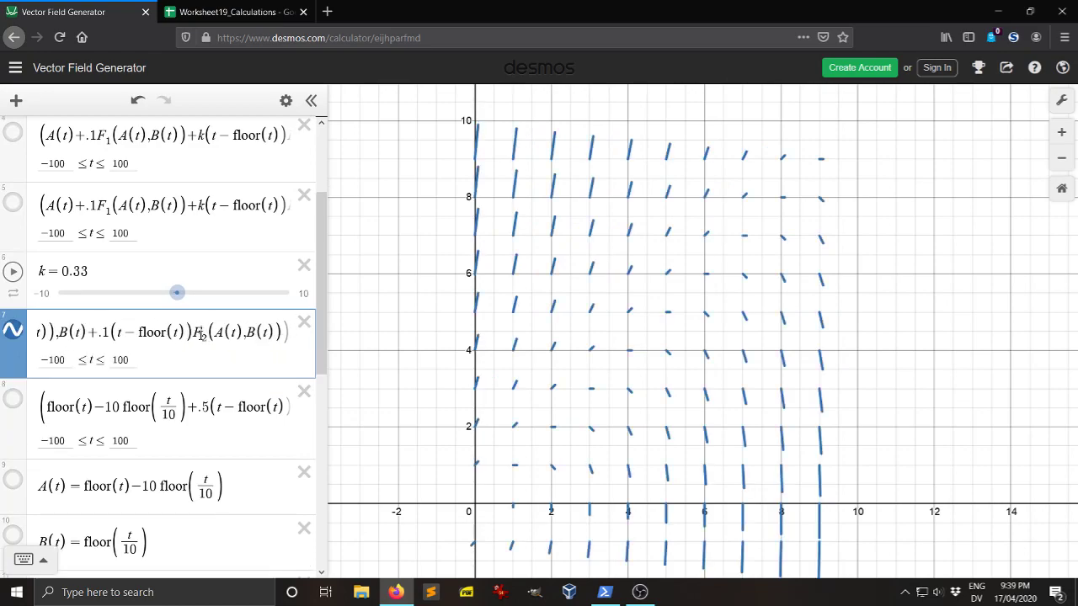
{"action": "key", "text": "BackSpace"}
{"action": "type", "text": "X"}
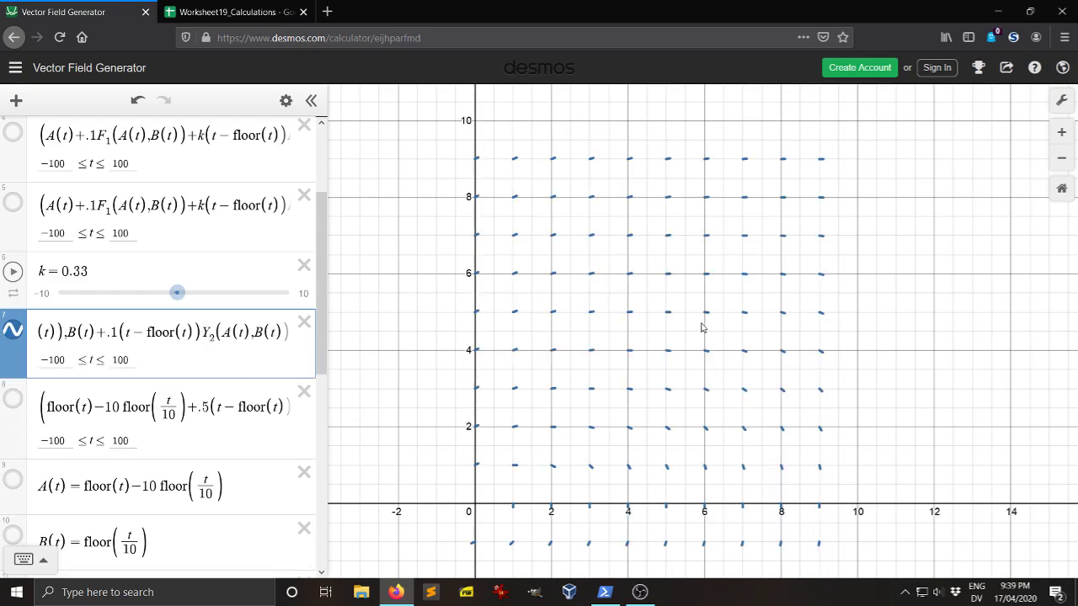
Step: Lengthen the normalized segments by setting the numerators of X₁(x,y) and Y₂(x,y) to 4
{"action": "left_click_drag", "start_coordinate": [703, 327], "coordinate": [706, 298]}
{"action": "scroll", "coordinate": [705, 300], "scroll_direction": "up", "scroll_amount": 2}
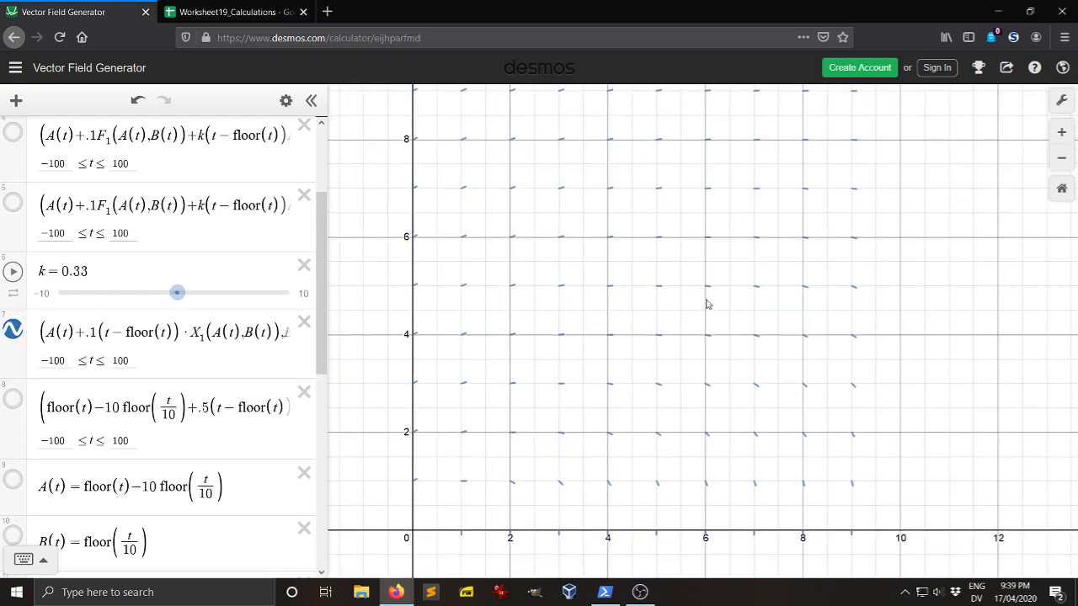
{"action": "scroll", "coordinate": [708, 305], "scroll_direction": "down", "scroll_amount": 2}
{"action": "left_click_drag", "start_coordinate": [662, 242], "coordinate": [662, 257]}
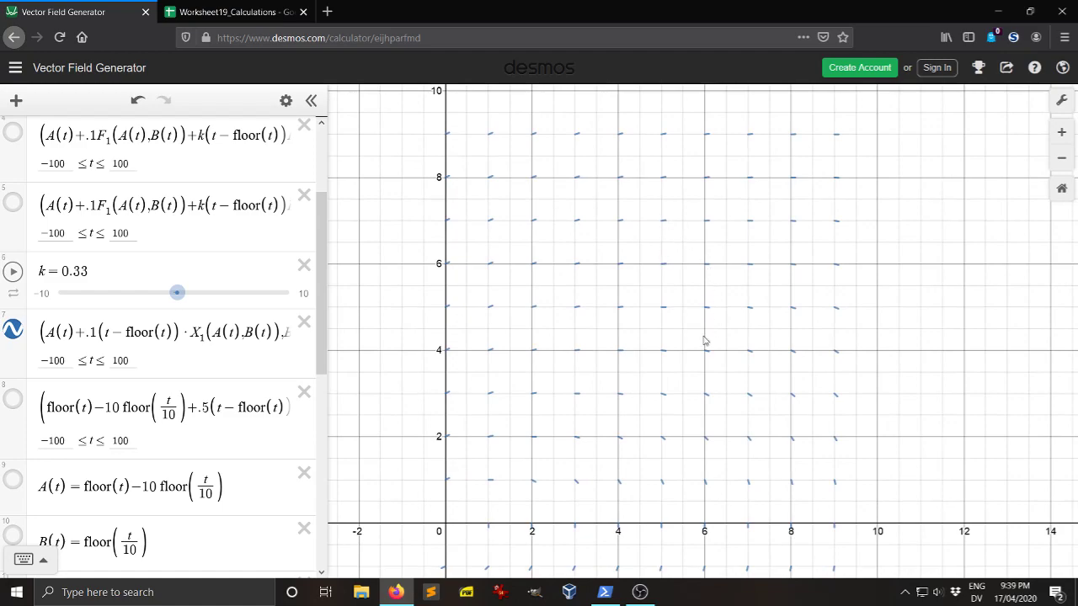
{"action": "scroll", "coordinate": [233, 362], "scroll_direction": "down", "scroll_amount": 1}
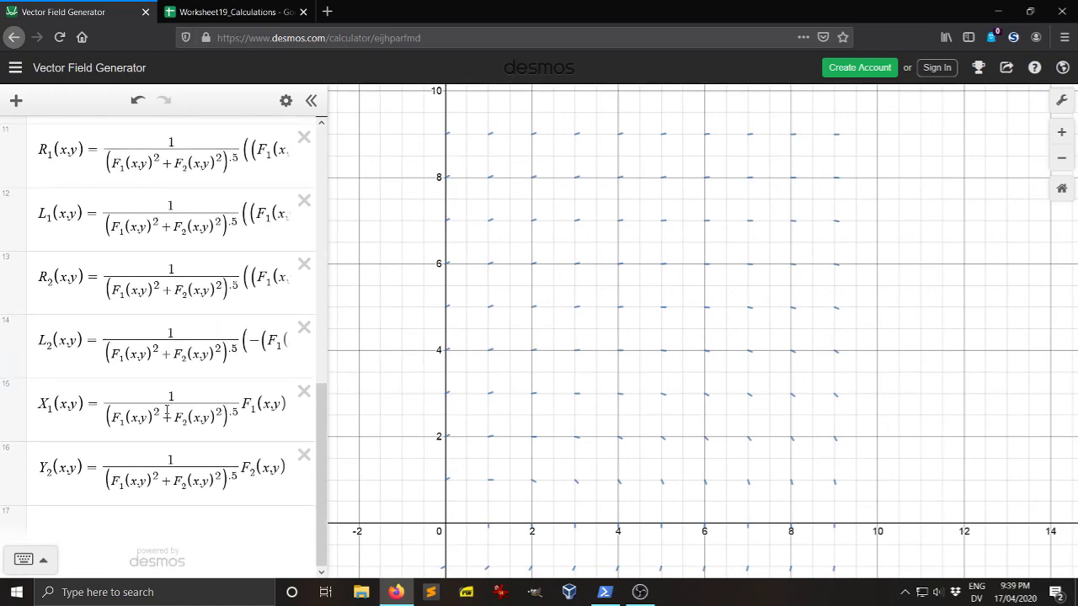
{"action": "left_click", "coordinate": [179, 399]}
{"action": "type", "text": "4"}
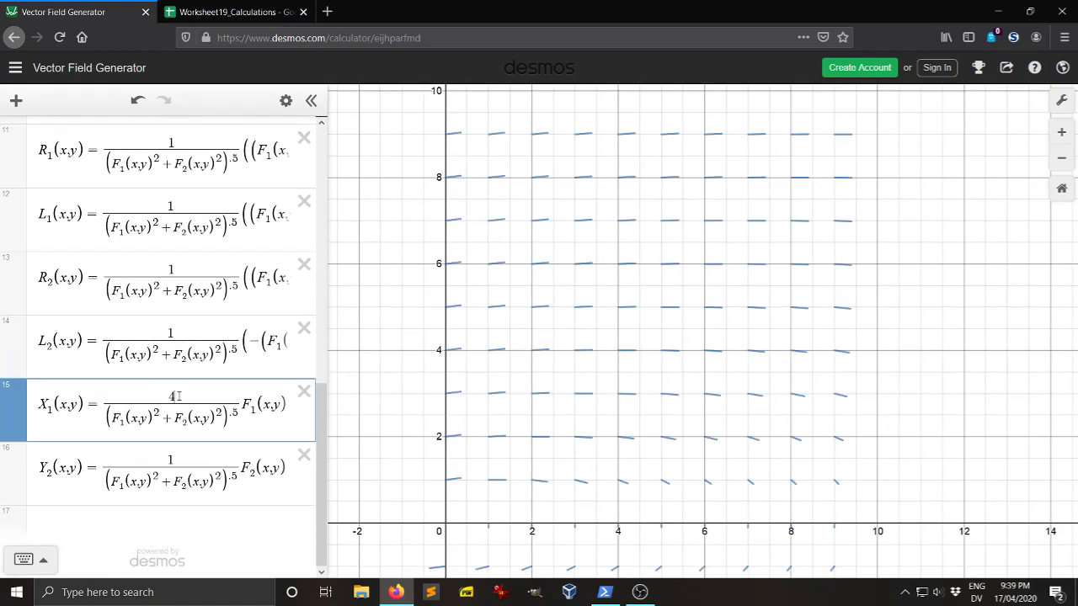
{"action": "left_click", "coordinate": [188, 455]}
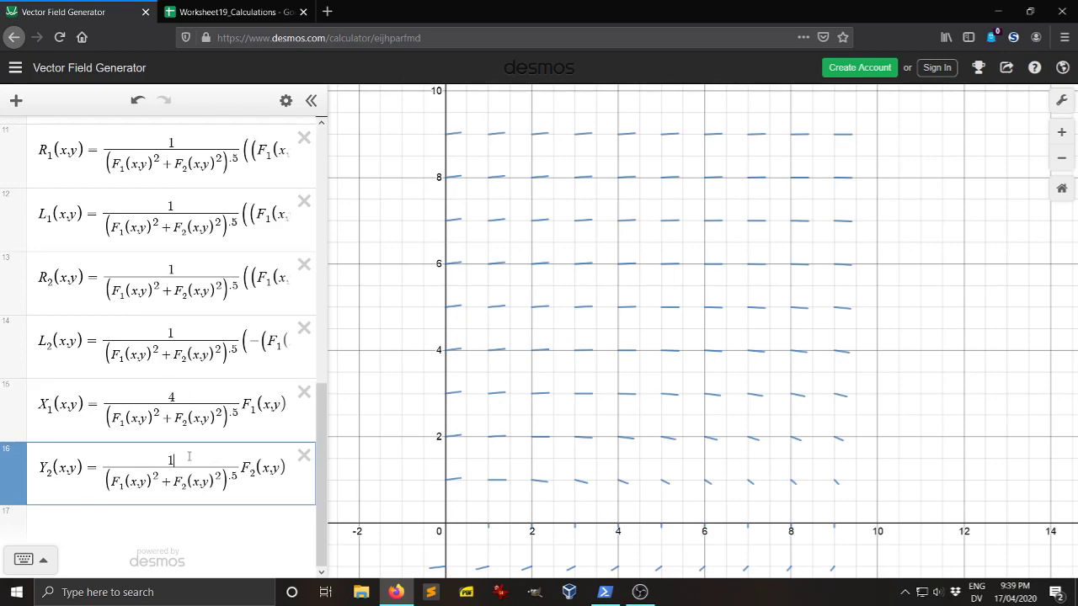
{"action": "key", "text": "BackSpace"}
{"action": "type", "text": "4"}
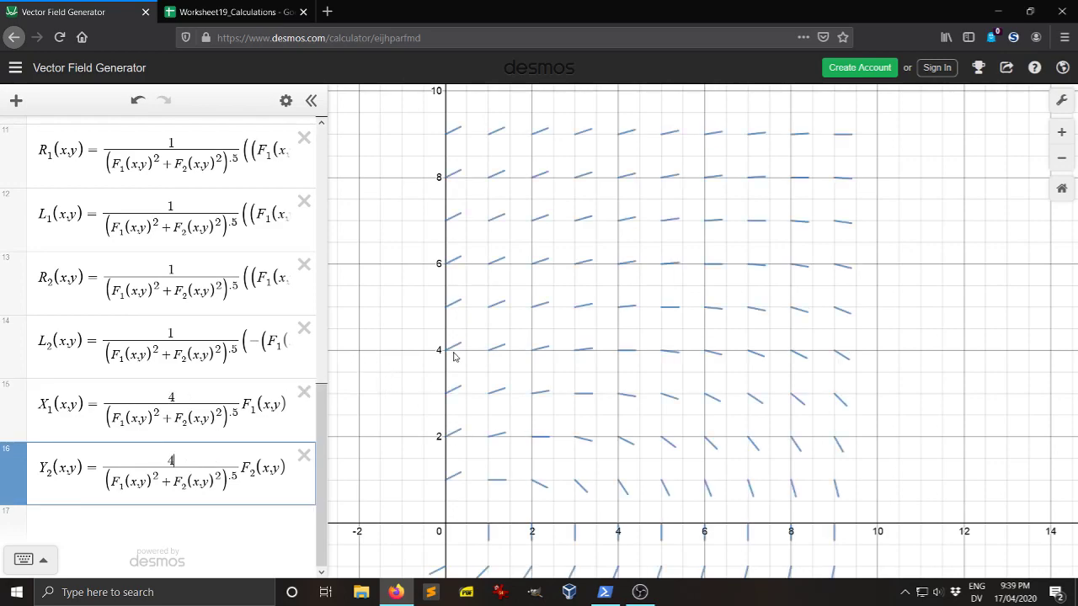
{"action": "left_click_drag", "start_coordinate": [637, 293], "coordinate": [636, 306]}
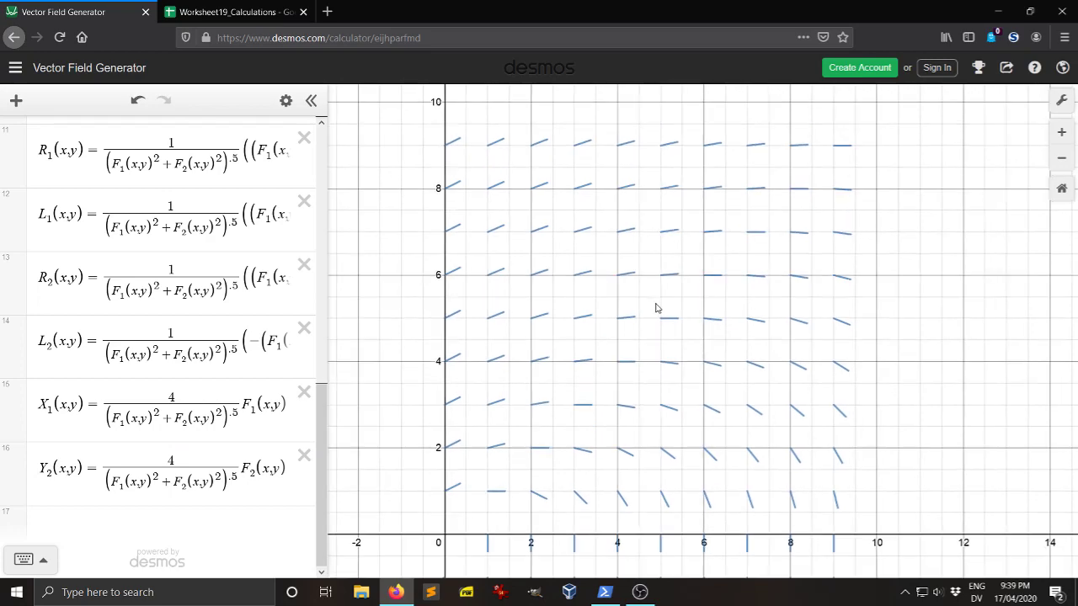
Step: Set F₁(x,y) to 20y to test its effect on the normalized field
{"action": "scroll", "coordinate": [184, 295], "scroll_direction": "up", "scroll_amount": 10}
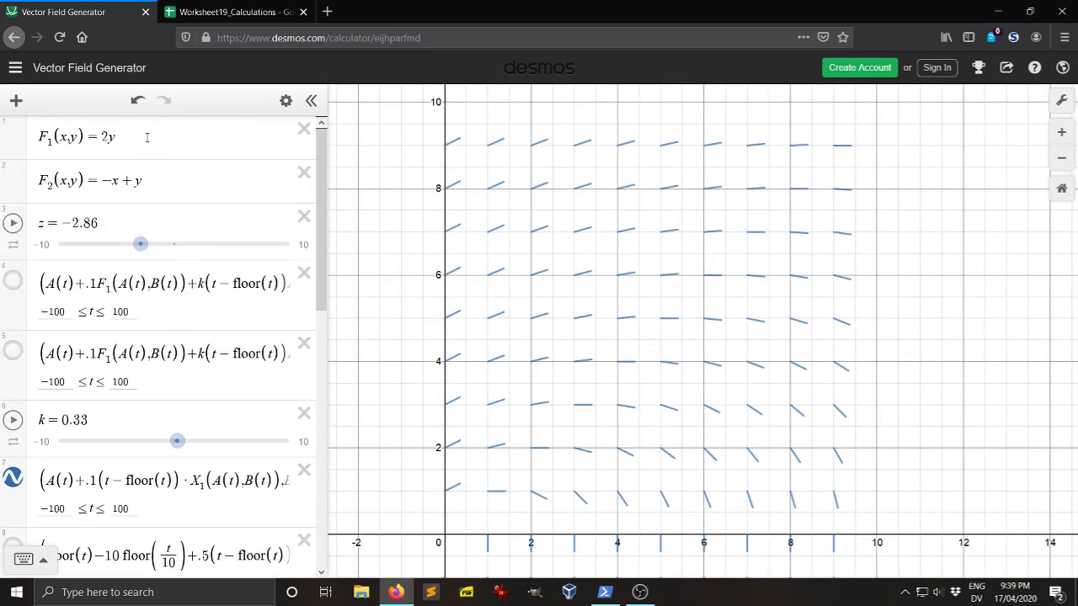
{"action": "left_click", "coordinate": [157, 141]}
{"action": "type", "text": "0"}
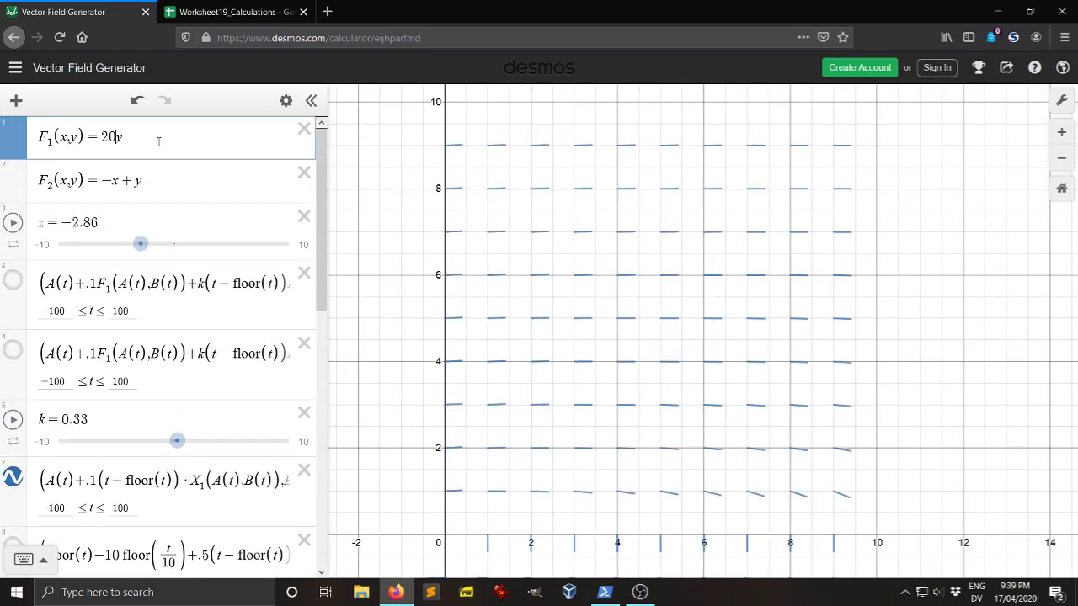
{"action": "left_click", "coordinate": [157, 199]}
{"action": "left_click", "coordinate": [577, 239]}
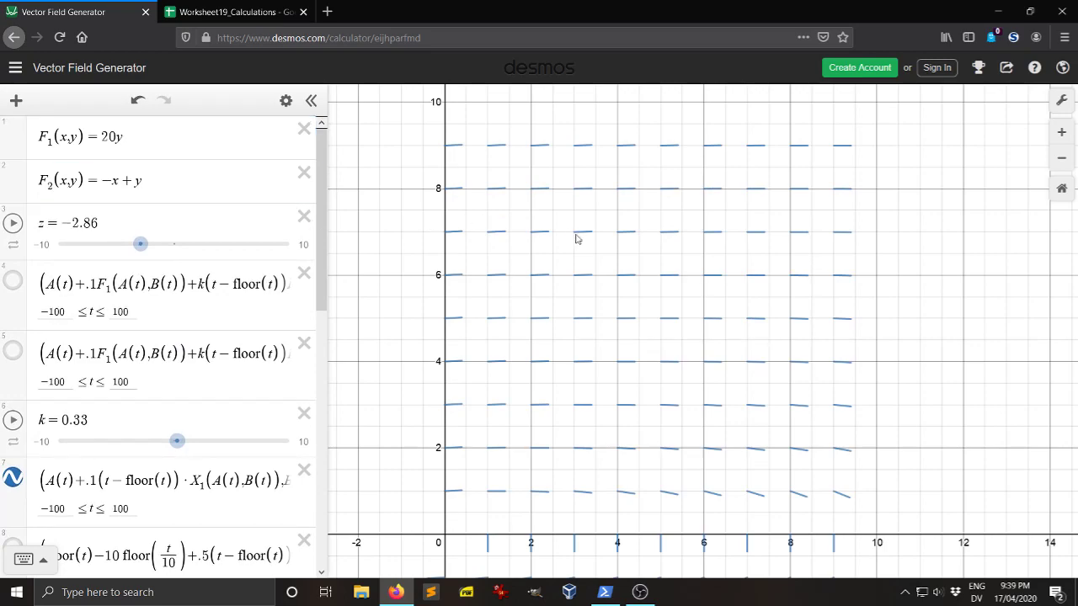
Step: Set F₁(x,y) back to 2y
{"action": "left_click", "coordinate": [189, 143]}
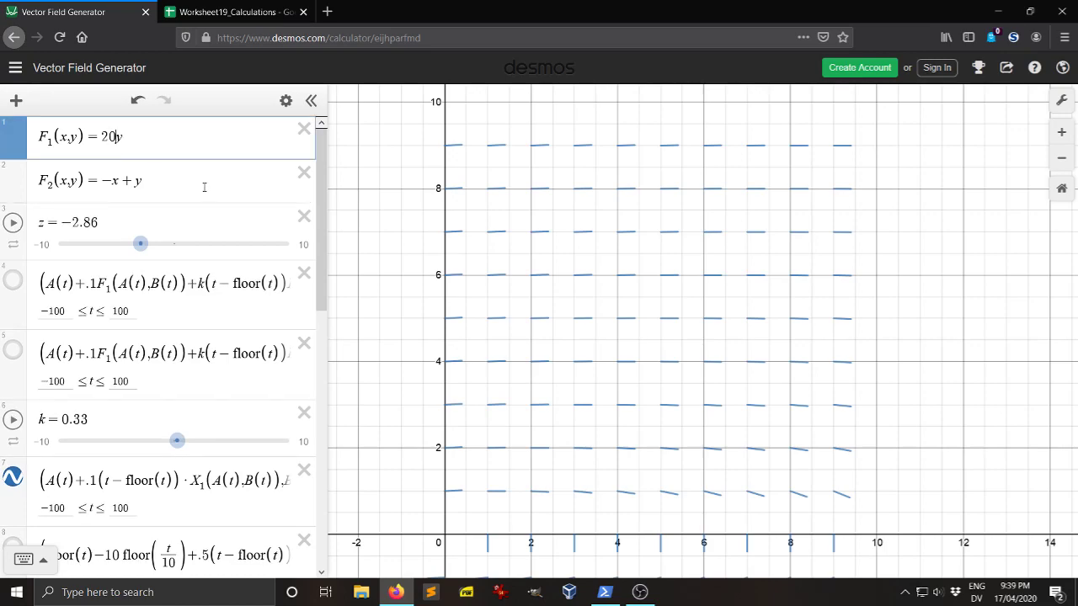
{"action": "key", "text": "BackSpace"}
{"action": "left_click", "coordinate": [190, 181]}
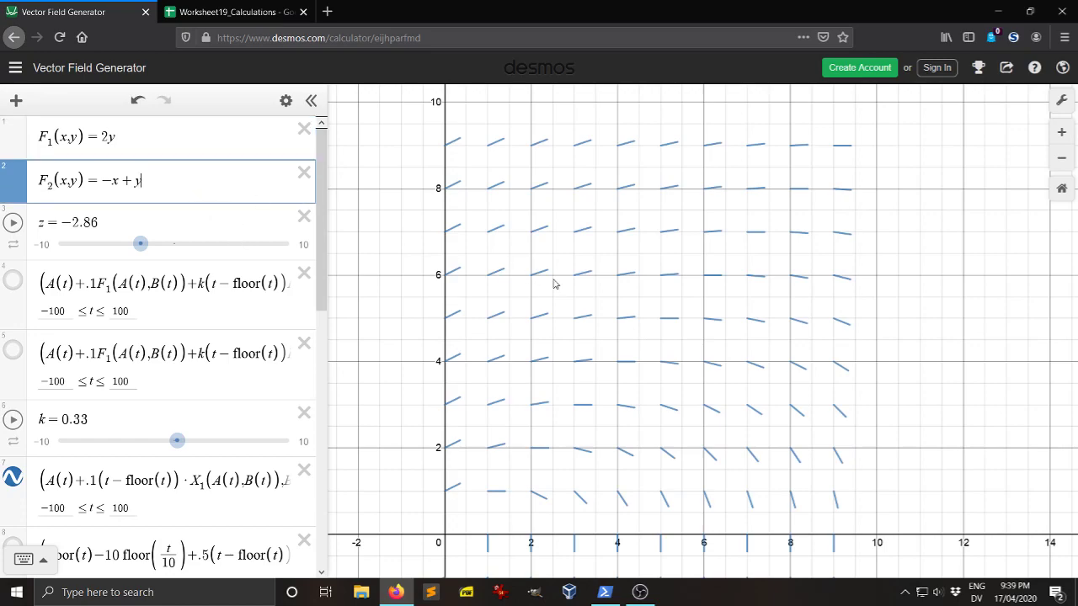
{"action": "left_click_drag", "start_coordinate": [607, 344], "coordinate": [609, 317]}
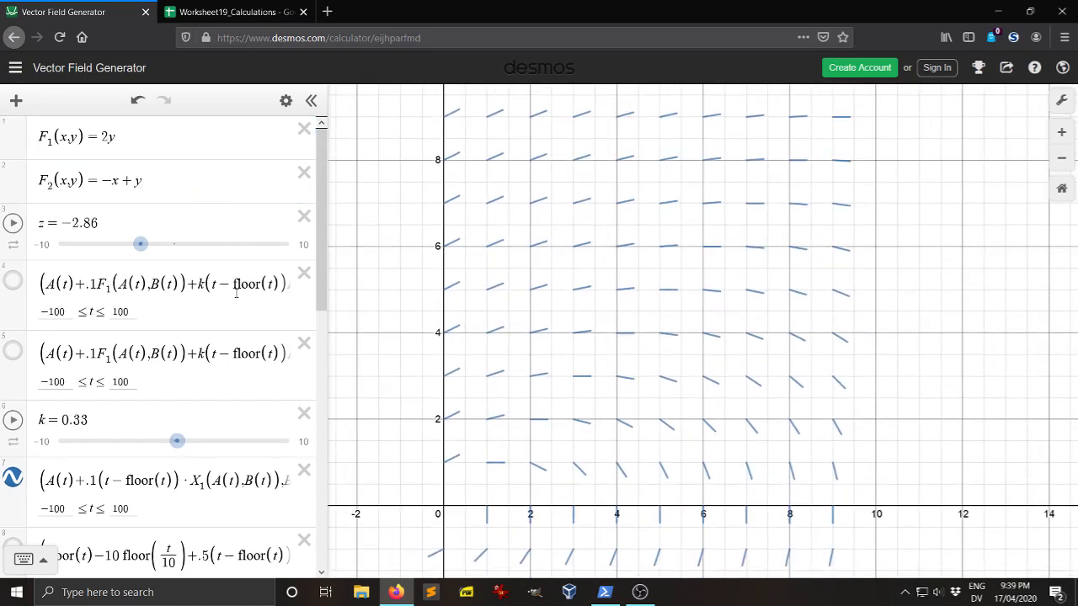
Step: Show the arrowhead curves in expressions 4 and 5 over the normalized segments, and hide them again
{"action": "scroll", "coordinate": [236, 292], "scroll_direction": "down", "scroll_amount": 2}
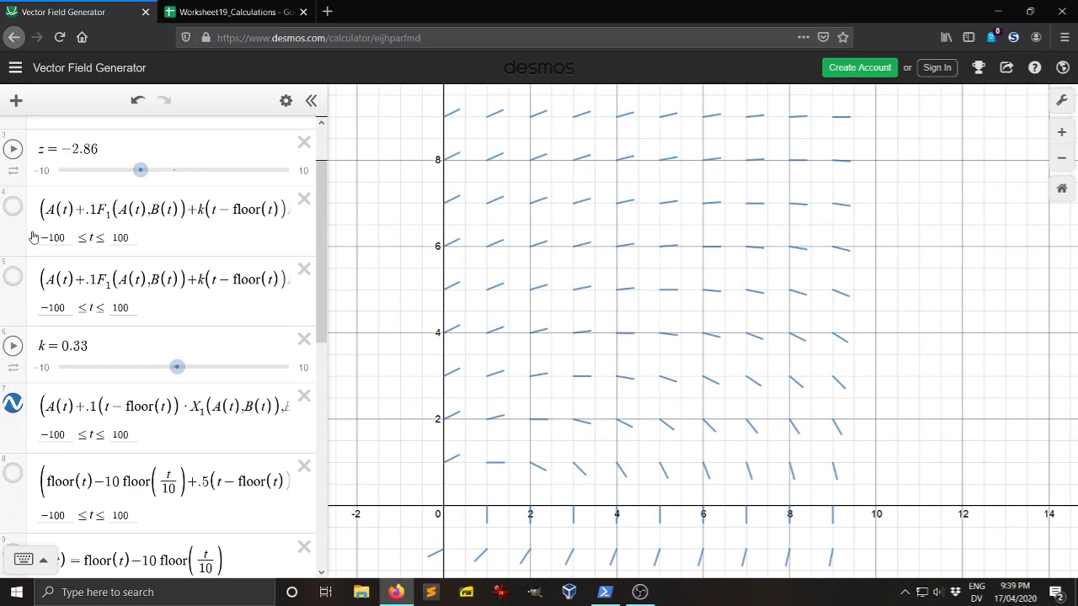
{"action": "left_click", "coordinate": [13, 206]}
{"action": "left_click", "coordinate": [14, 278]}
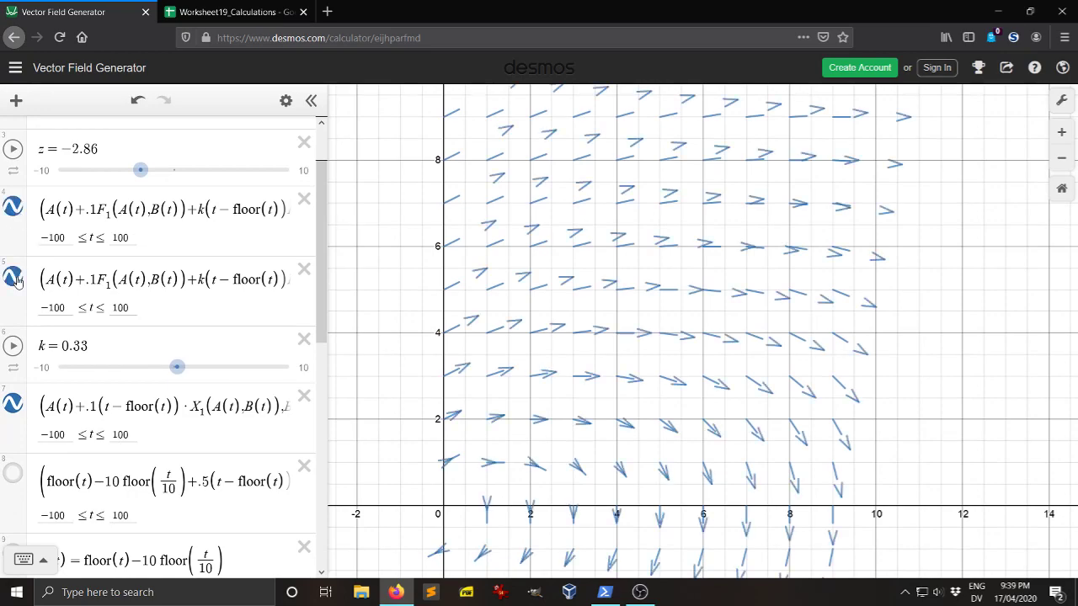
{"action": "left_click", "coordinate": [14, 278]}
{"action": "left_click", "coordinate": [14, 278]}
{"action": "left_click", "coordinate": [14, 278]}
{"action": "left_click", "coordinate": [13, 209]}
Step: Replace F₁ with X₁ in the horizontal component of the first arrowhead curve, expression 4
{"action": "left_click", "coordinate": [120, 211]}
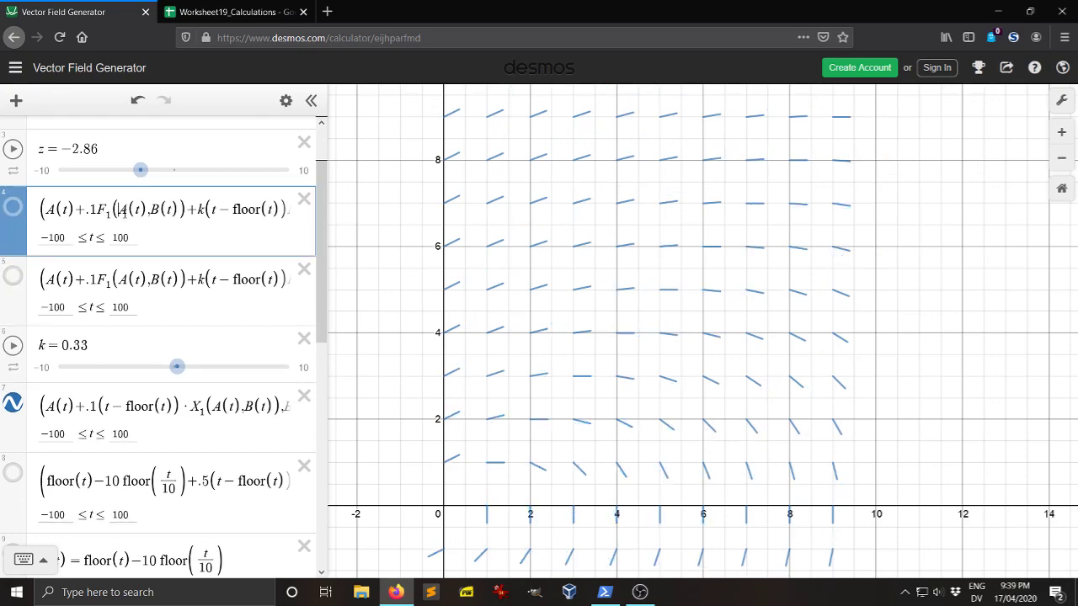
{"action": "key", "text": "BackSpace"}
{"action": "key", "text": "BackSpace"}
{"action": "type", "text": "X_1"}
Step: Replace F₂ with Y₂ in the vertical component of the first arrowhead curve, expression 4
{"action": "key", "text": "Right"}
{"action": "key", "text": "Right"}
{"action": "key", "text": "Right"}
{"action": "key", "text": "Right"}
{"action": "key", "text": "Right"}
{"action": "key", "text": "Right"}
{"action": "key", "text": "Right"}
{"action": "key", "text": "Right"}
{"action": "key", "text": "Right"}
{"action": "key", "text": "Right"}
{"action": "key", "text": "Right"}
{"action": "key", "text": "Right"}
{"action": "key", "text": "Right"}
{"action": "key", "text": "Right"}
{"action": "key", "text": "Right"}
{"action": "key", "text": "Right"}
{"action": "key", "text": "Right"}
{"action": "key", "text": "Right"}
{"action": "key", "text": "Right"}
{"action": "key", "text": "Right"}
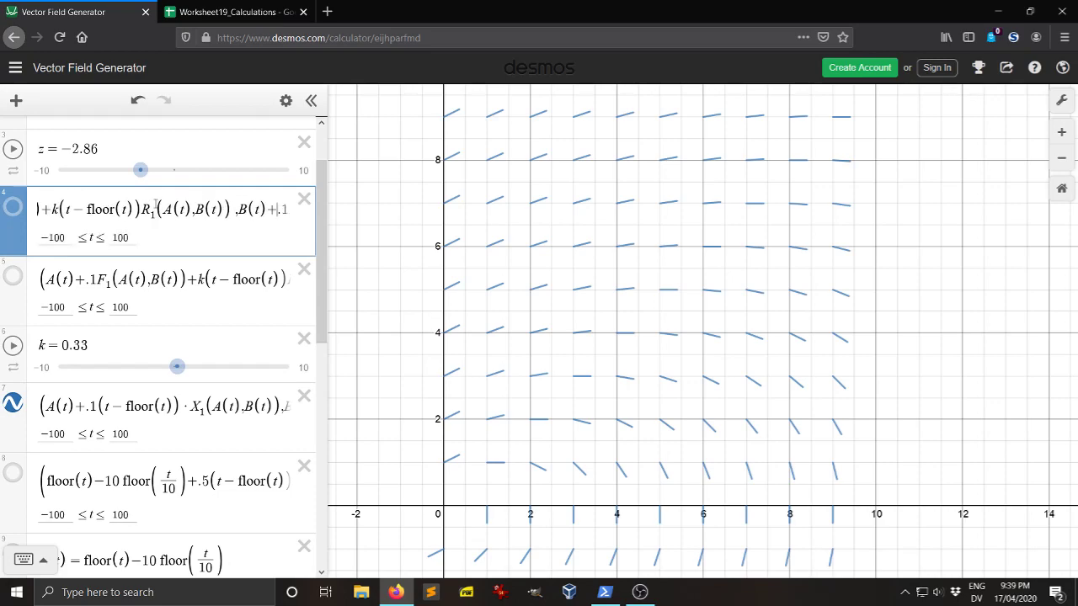
{"action": "key", "text": "Right"}
{"action": "key", "text": "Right"}
{"action": "key", "text": "Right"}
{"action": "key", "text": "Right"}
{"action": "key", "text": "Right"}
{"action": "key", "text": "Right"}
{"action": "key", "text": "Right"}
{"action": "key", "text": "Right"}
{"action": "key", "text": "Right"}
{"action": "key", "text": "Right"}
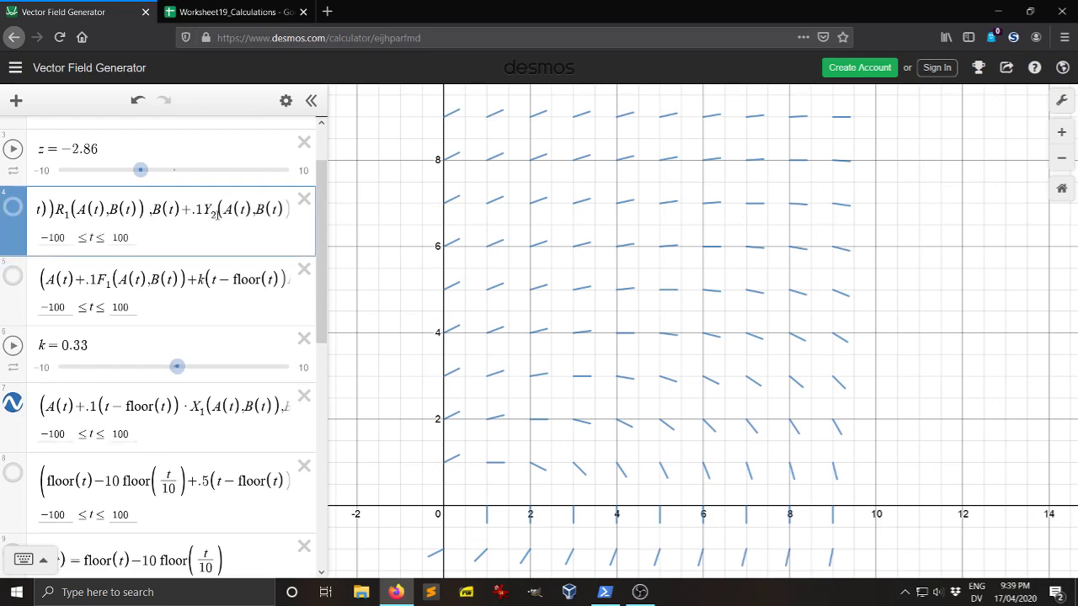
Step: Show the expression 4 curve and replace F₁ with X₁ in the horizontal component of expression 5
{"action": "left_click", "coordinate": [124, 279]}
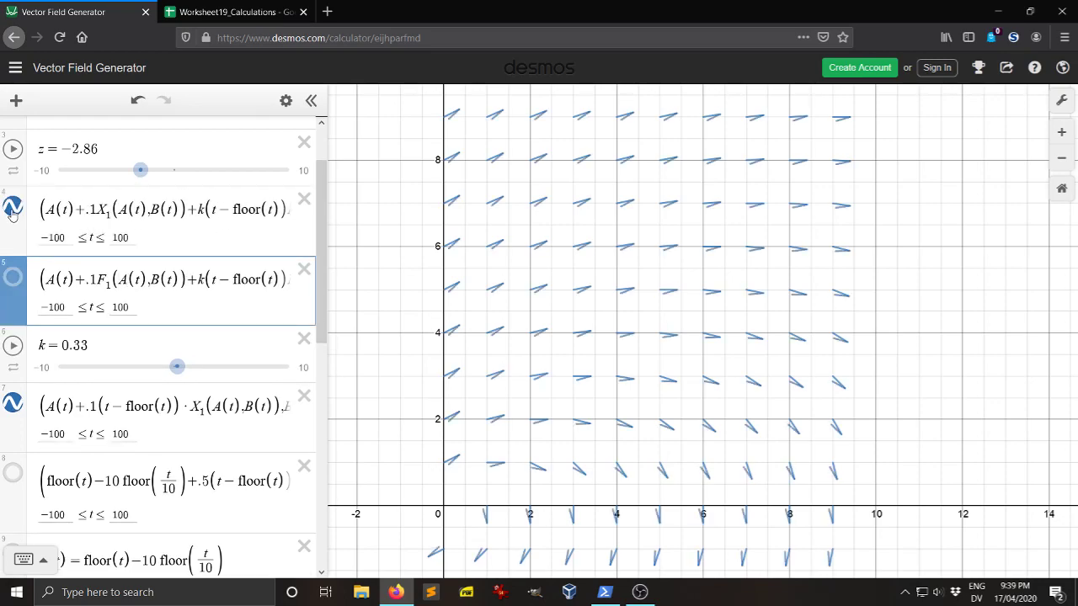
{"action": "key", "text": "End"}
{"action": "left_click", "coordinate": [104, 279]}
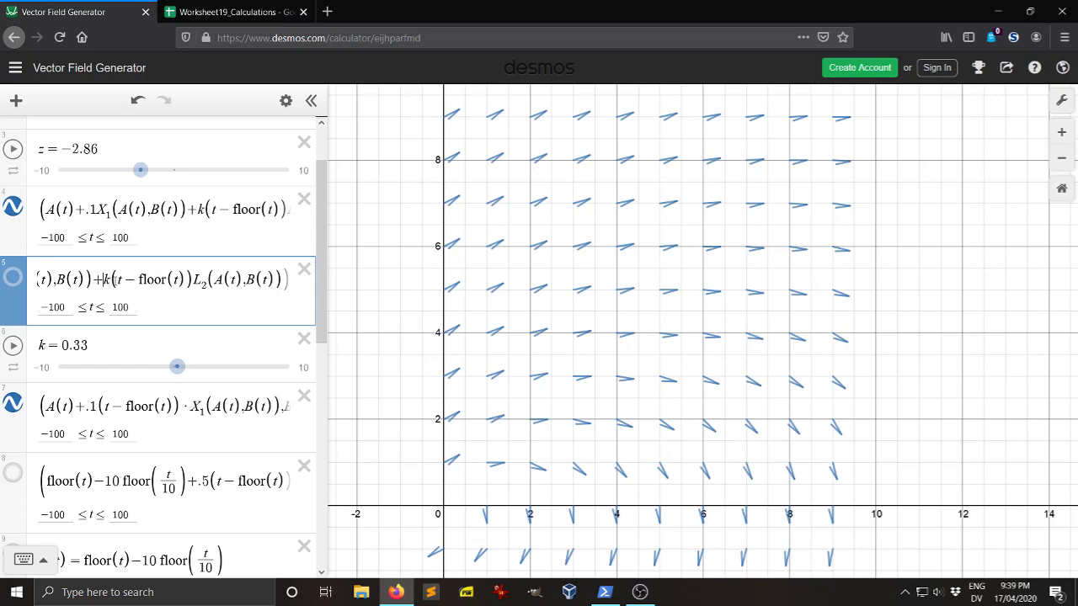
{"action": "key", "text": "Left"}
{"action": "key", "text": "Left"}
{"action": "key", "text": "Left"}
{"action": "key", "text": "Left"}
{"action": "key", "text": "Left"}
{"action": "key", "text": "Left"}
{"action": "key", "text": "Left"}
{"action": "key", "text": "Left"}
{"action": "key", "text": "Left"}
{"action": "key", "text": "Left"}
{"action": "key", "text": "Left"}
{"action": "key", "text": "Left"}
{"action": "key", "text": "Left"}
{"action": "key", "text": "Left"}
{"action": "key", "text": "Left"}
{"action": "key", "text": "Left"}
{"action": "key", "text": "Left"}
{"action": "key", "text": "Left"}
{"action": "key", "text": "Left"}
{"action": "key", "text": "Left"}
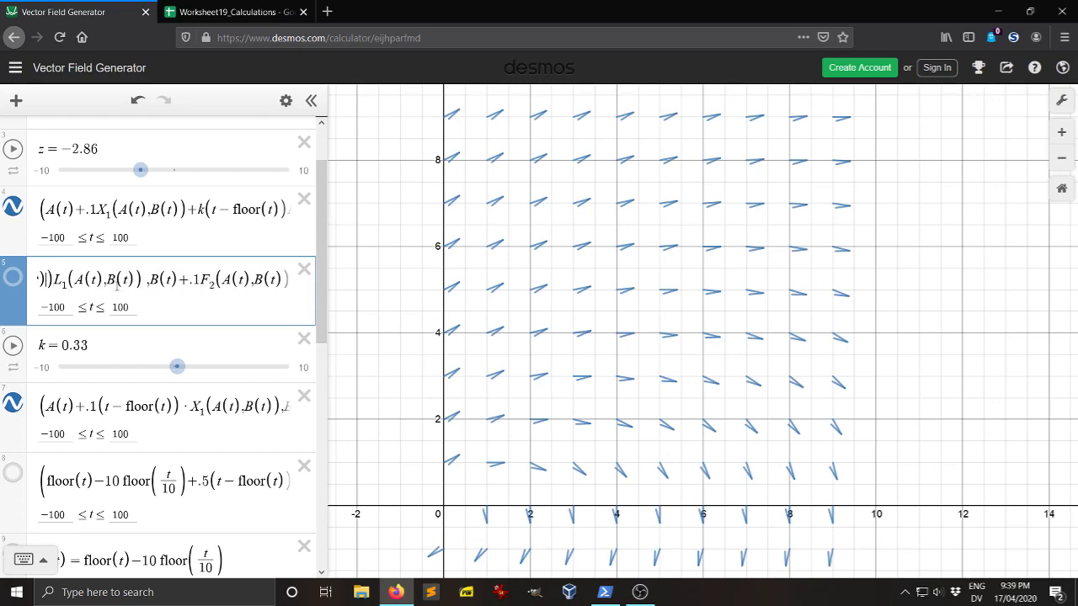
{"action": "key", "text": "Left"}
{"action": "key", "text": "Left"}
{"action": "key", "text": "Left"}
{"action": "key", "text": "Left"}
{"action": "key", "text": "Left"}
{"action": "key", "text": "Left"}
{"action": "key", "text": "Left"}
{"action": "key", "text": "Left"}
{"action": "key", "text": "Left"}
{"action": "key", "text": "Left"}
{"action": "key", "text": "Left"}
{"action": "key", "text": "Left"}
{"action": "key", "text": "Left"}
{"action": "key", "text": "Left"}
{"action": "key", "text": "Left"}
{"action": "key", "text": "Left"}
{"action": "key", "text": "Left"}
{"action": "key", "text": "Left"}
{"action": "key", "text": "Left"}
{"action": "key", "text": "Left"}
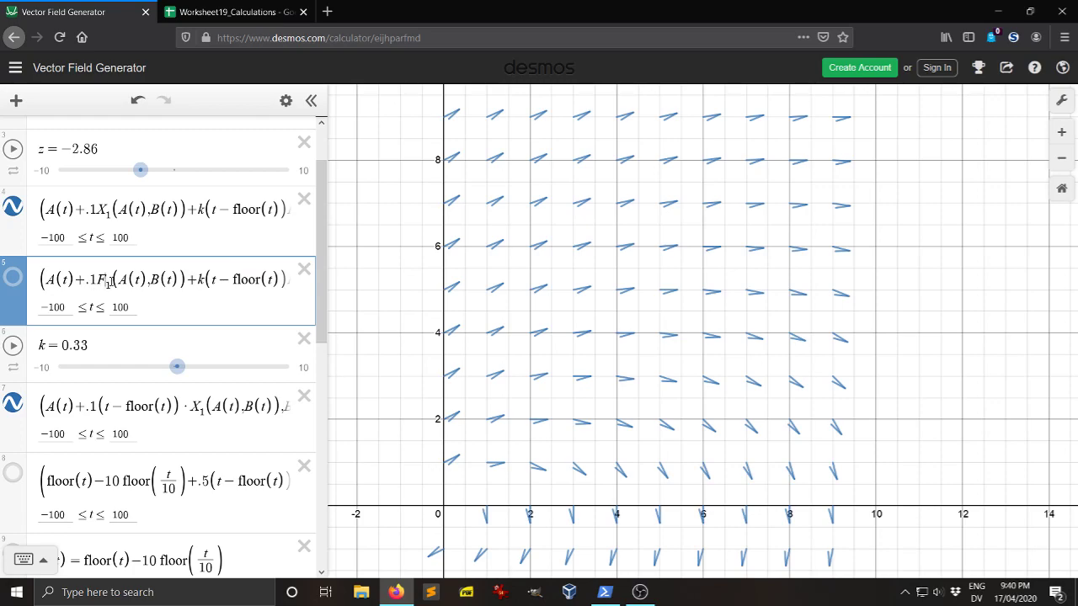
{"action": "key", "text": "BackSpace"}
{"action": "type", "text": "X"}
Step: Replace F₂ with Y₂ in the vertical component of expression 5 and show that curve
{"action": "key", "text": "Right"}
{"action": "key", "text": "Right"}
{"action": "key", "text": "Right"}
{"action": "key", "text": "Right"}
{"action": "key", "text": "Right"}
{"action": "key", "text": "Right"}
{"action": "key", "text": "Right"}
{"action": "key", "text": "Right"}
{"action": "key", "text": "Right"}
{"action": "key", "text": "Right"}
{"action": "key", "text": "Right"}
{"action": "key", "text": "Right"}
{"action": "key", "text": "Right"}
{"action": "key", "text": "Right"}
{"action": "key", "text": "Right"}
{"action": "key", "text": "Right"}
{"action": "key", "text": "Right"}
{"action": "key", "text": "Right"}
{"action": "key", "text": "Right"}
{"action": "key", "text": "Right"}
{"action": "key", "text": "Right"}
{"action": "key", "text": "Right"}
{"action": "key", "text": "Right"}
{"action": "key", "text": "Right"}
{"action": "key", "text": "Right"}
{"action": "key", "text": "Right"}
{"action": "key", "text": "Right"}
{"action": "key", "text": "Right"}
{"action": "key", "text": "Right"}
{"action": "key", "text": "Right"}
{"action": "key", "text": "Right"}
{"action": "key", "text": "Right"}
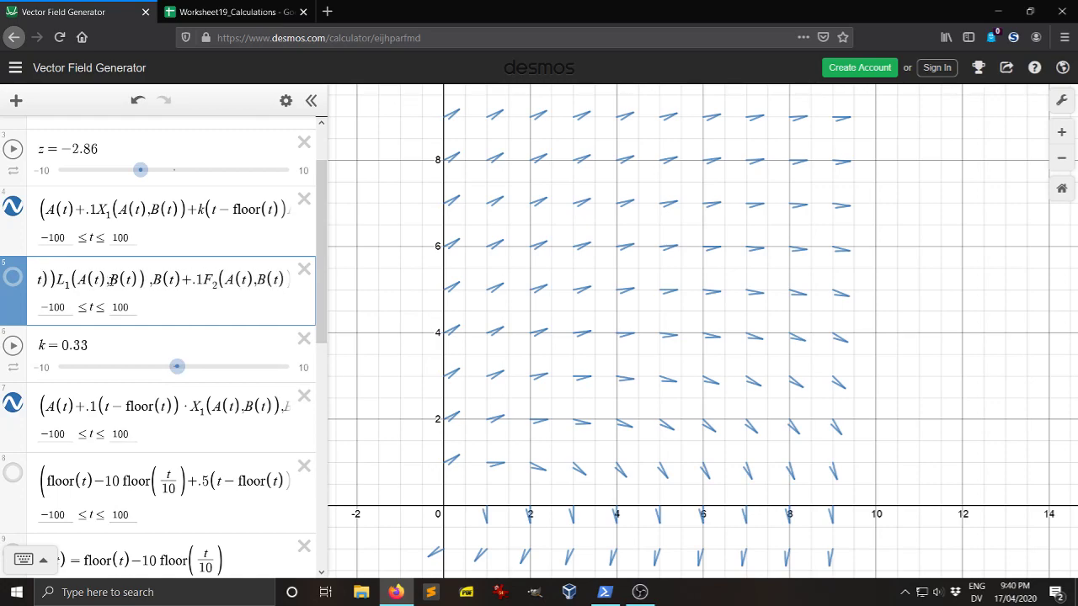
{"action": "key", "text": "Right"}
{"action": "key", "text": "Right"}
{"action": "key", "text": "Right"}
{"action": "key", "text": "Right"}
{"action": "key", "text": "Right"}
{"action": "key", "text": "Right"}
{"action": "key", "text": "Right"}
{"action": "key", "text": "Right"}
{"action": "key", "text": "BackSpace"}
{"action": "type", "text": "Y"}
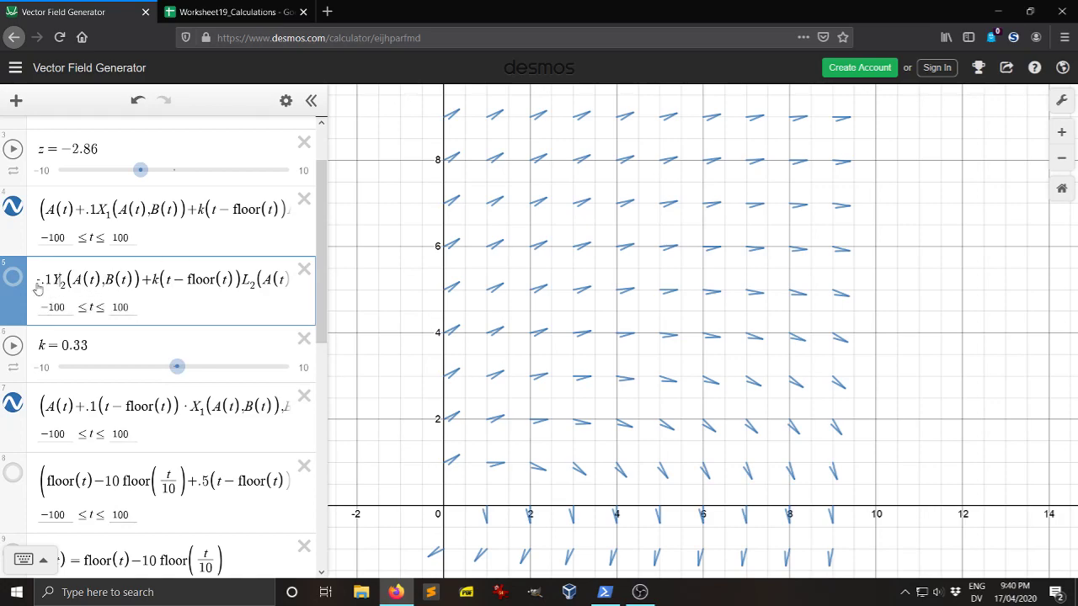
{"action": "left_click", "coordinate": [17, 279]}
Step: Set F₁(x,y) to 20y to test its effect on the normalized arrows
{"action": "scroll", "coordinate": [657, 358], "scroll_direction": "down", "scroll_amount": 1}
{"action": "scroll", "coordinate": [656, 357], "scroll_direction": "down", "scroll_amount": 1}
{"action": "scroll", "coordinate": [656, 357], "scroll_direction": "up", "scroll_amount": 1}
{"action": "scroll", "coordinate": [158, 205], "scroll_direction": "up", "scroll_amount": 2}
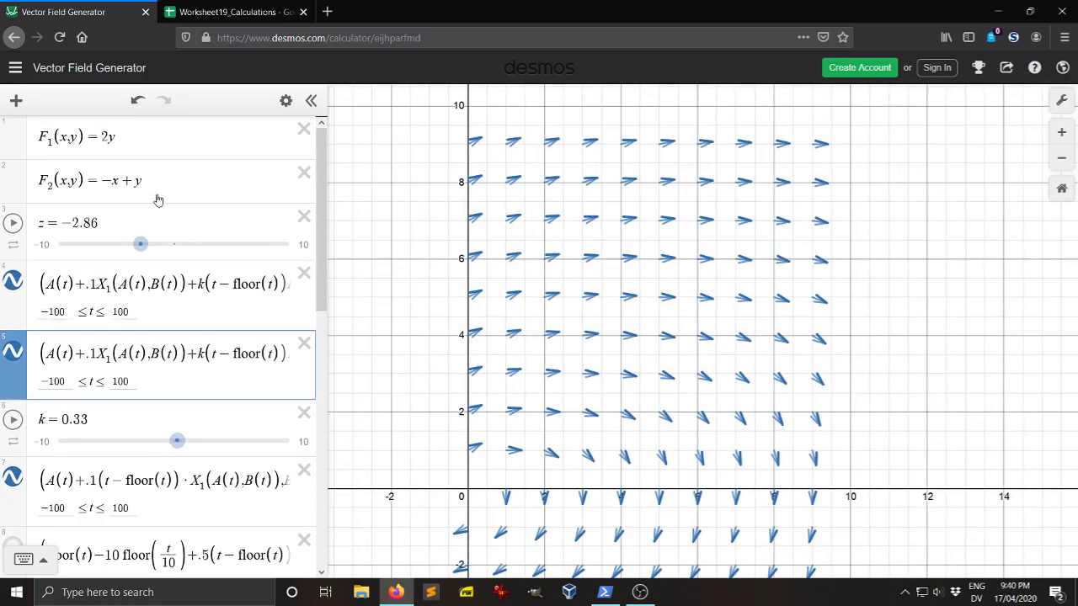
{"action": "left_click", "coordinate": [133, 137]}
{"action": "type", "text": "0"}
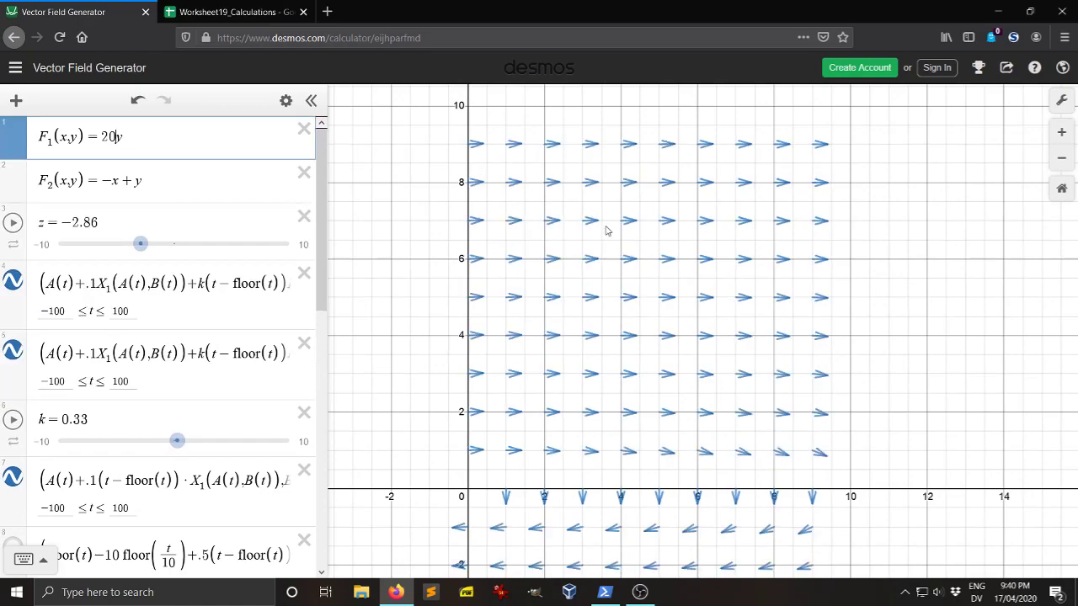
Step: Adjust the arrowhead shape by setting the sliders to z = −3.3 and k = 0.2
{"action": "scroll", "coordinate": [662, 315], "scroll_direction": "up", "scroll_amount": 3}
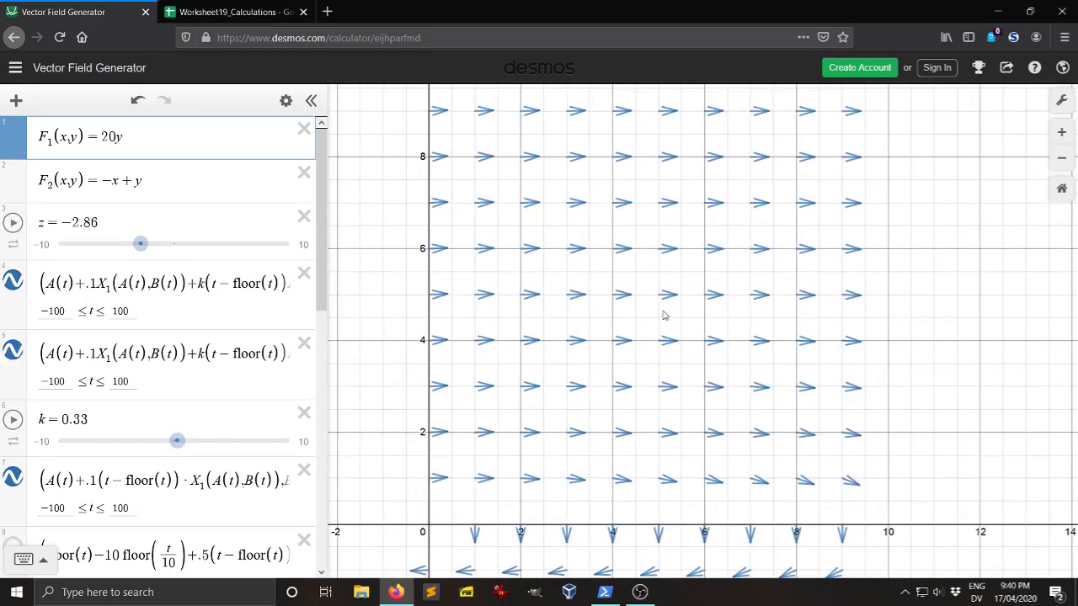
{"action": "left_click_drag", "start_coordinate": [593, 310], "coordinate": [629, 318]}
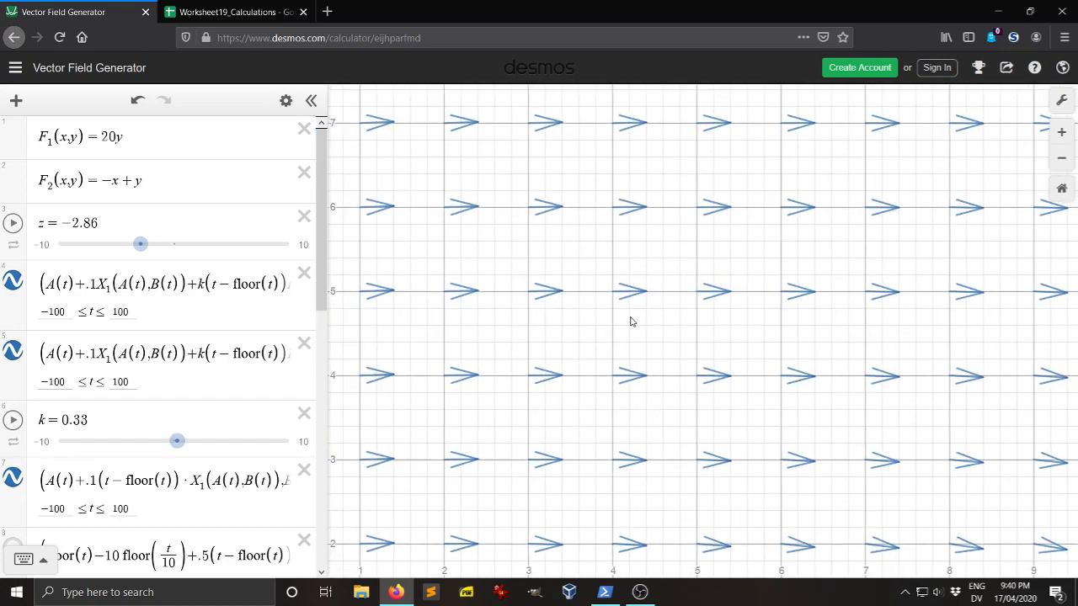
{"action": "scroll", "coordinate": [629, 318], "scroll_direction": "up", "scroll_amount": 1}
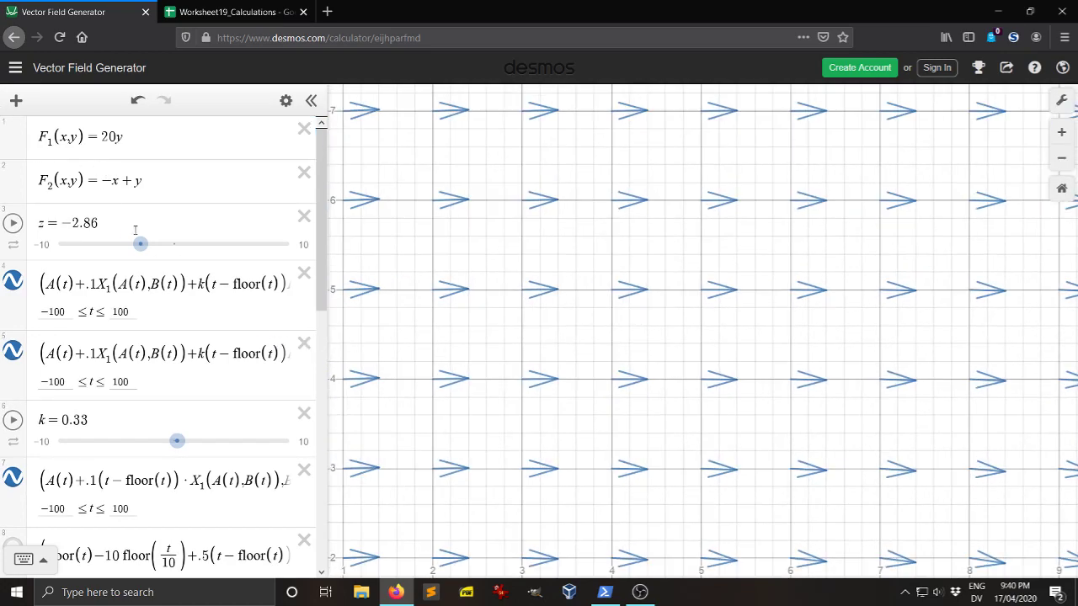
{"action": "left_click_drag", "start_coordinate": [141, 245], "coordinate": [175, 222]}
{"action": "scroll", "coordinate": [67, 257], "scroll_direction": "down", "scroll_amount": 3}
{"action": "scroll", "coordinate": [531, 251], "scroll_direction": "down", "scroll_amount": 1}
{"action": "scroll", "coordinate": [539, 244], "scroll_direction": "down", "scroll_amount": 5}
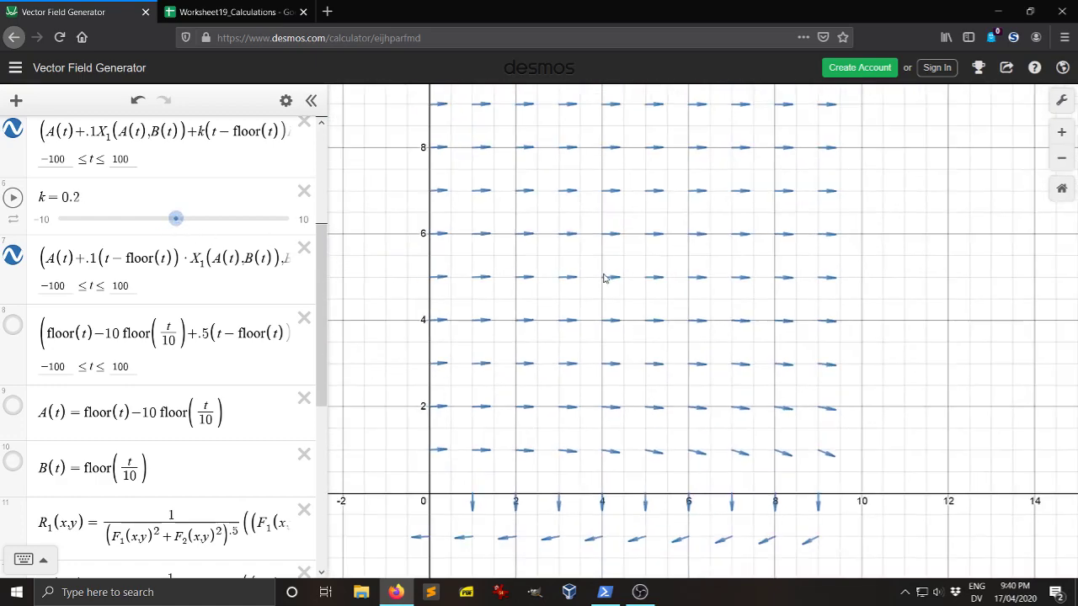
{"action": "scroll", "coordinate": [622, 283], "scroll_direction": "up", "scroll_amount": 2}
{"action": "scroll", "coordinate": [207, 289], "scroll_direction": "up", "scroll_amount": 3}
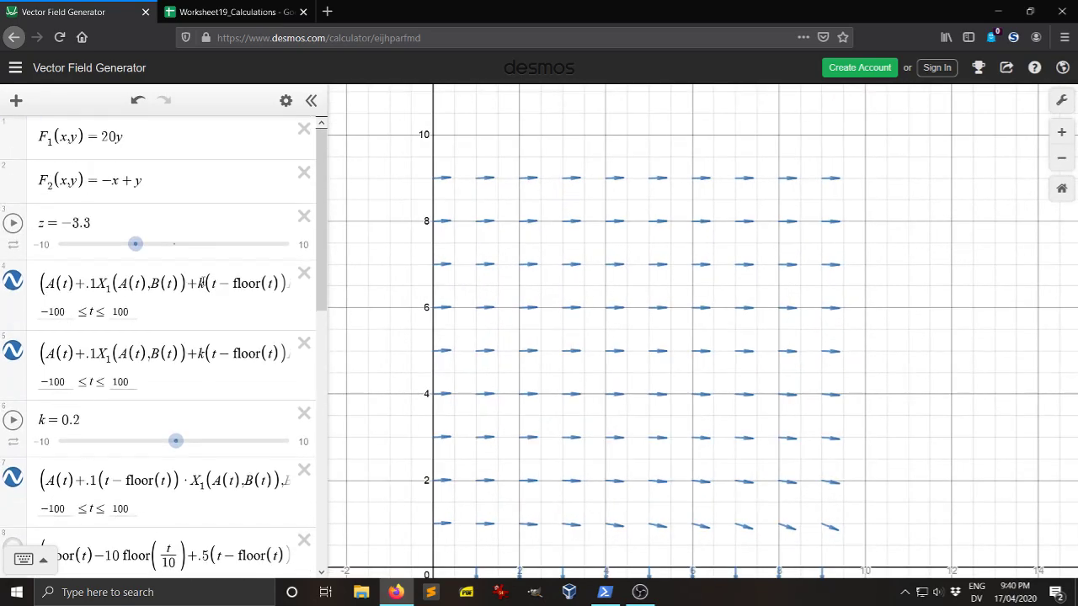
Step: Switch to the Recitation Worksheet 19 document and find the blank R–S coordinate grid for part (b)
{"action": "left_click", "coordinate": [159, 134]}
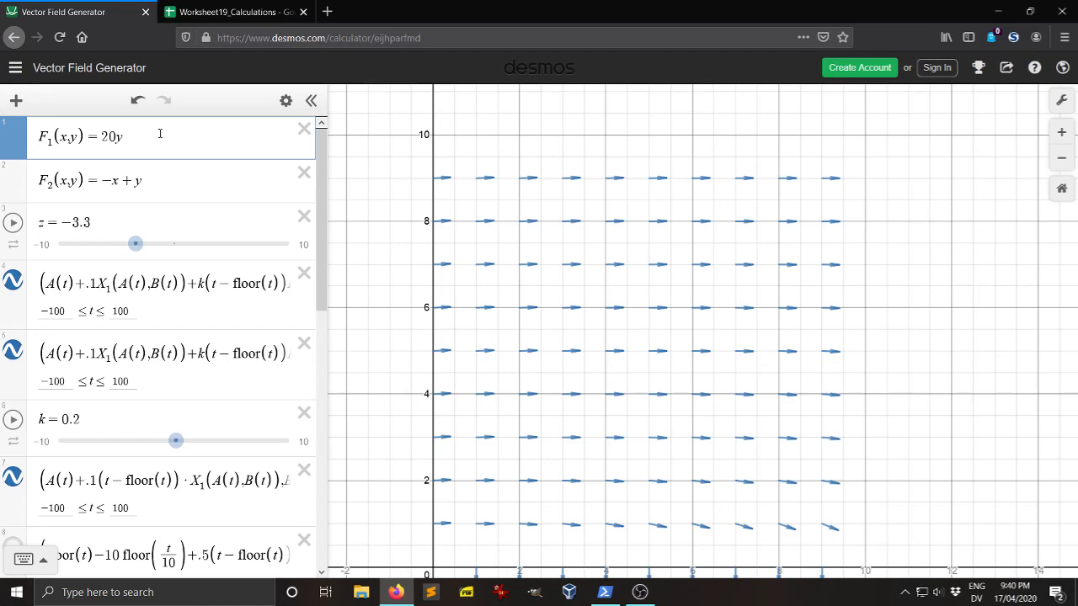
{"action": "key", "text": "alt+Tab"}
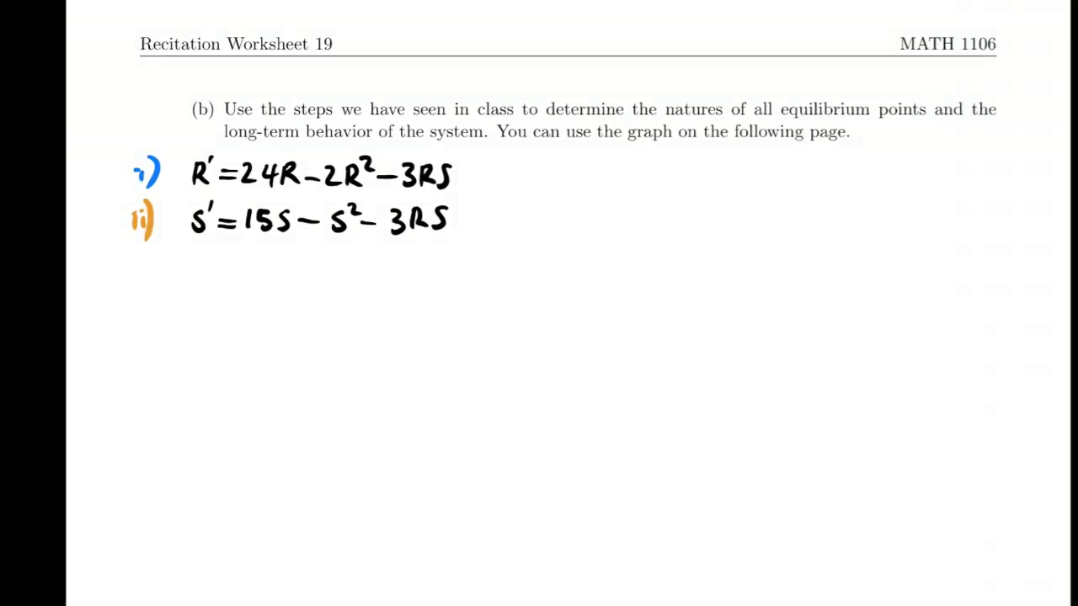
{"action": "scroll", "coordinate": [549, 303], "scroll_direction": "down", "scroll_amount": 3}
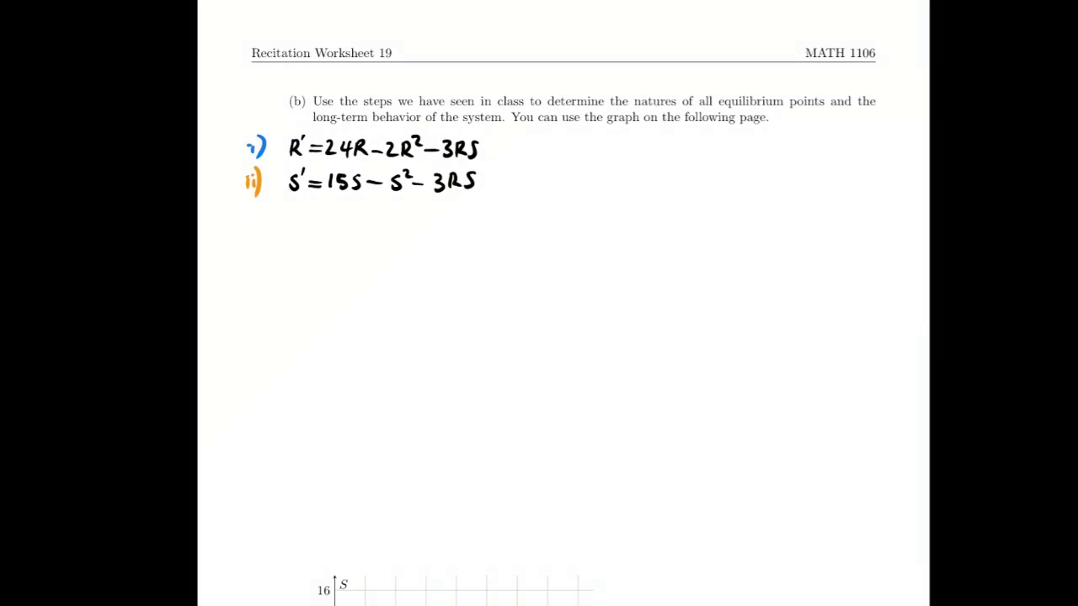
{"action": "scroll", "coordinate": [563, 303], "scroll_direction": "down", "scroll_amount": 4}
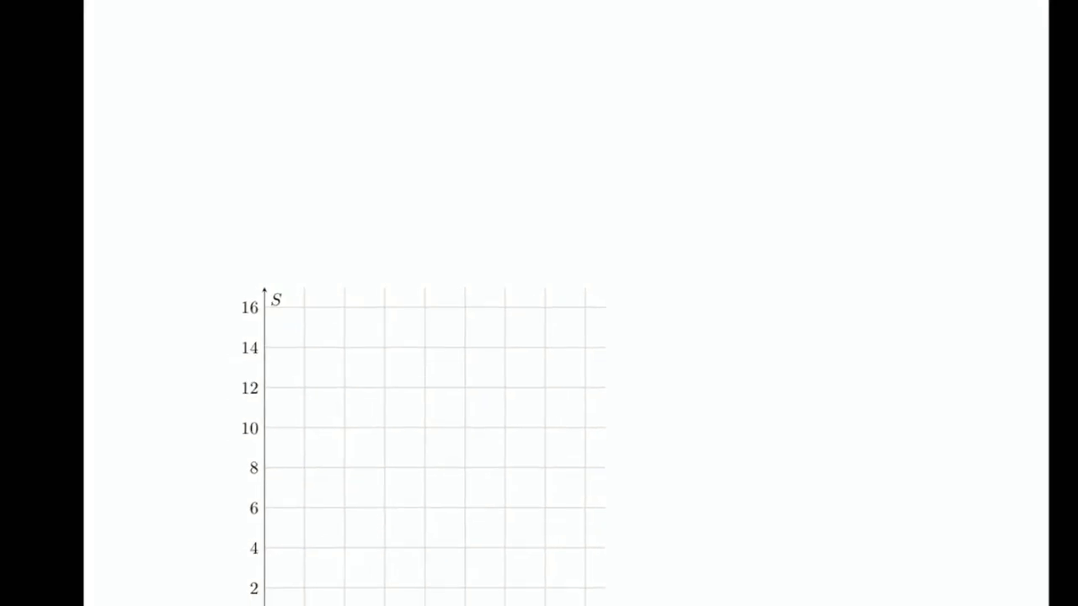
{"action": "scroll", "coordinate": [563, 303], "scroll_direction": "up", "scroll_amount": 1}
{"action": "scroll", "coordinate": [538, 304], "scroll_direction": "down", "scroll_amount": 3}
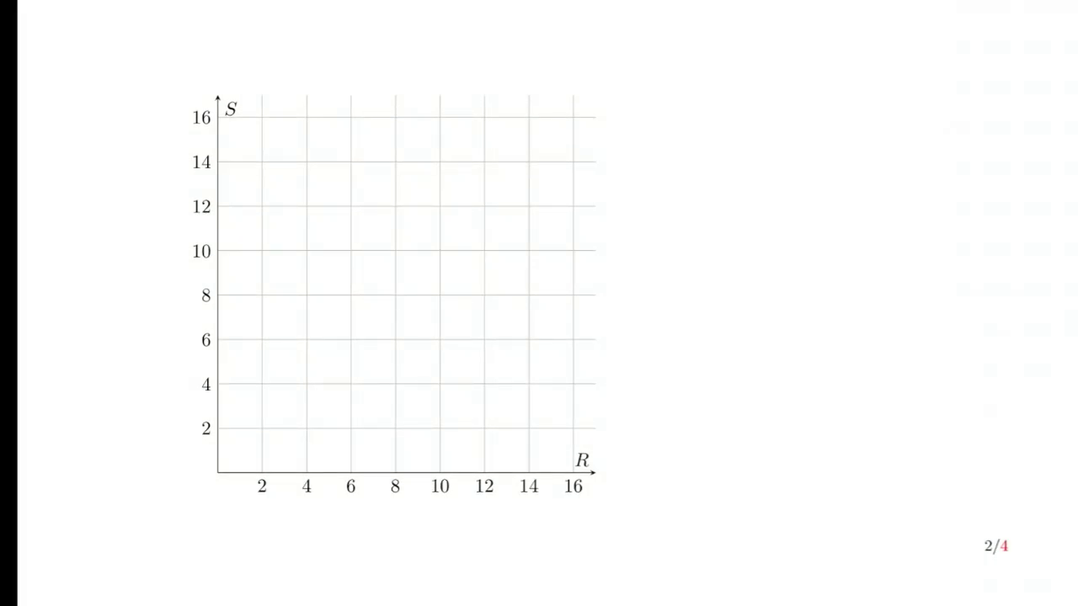
Step: Handwrite S=Y above the grid's vertical axis and a matching variable note beside the R axis
{"action": "left_click_drag", "start_coordinate": [214, 46], "coordinate": [201, 72]}
{"action": "left_click_drag", "start_coordinate": [214, 64], "coordinate": [231, 59]}
{"action": "left_click_drag", "start_coordinate": [241, 49], "coordinate": [253, 73]}
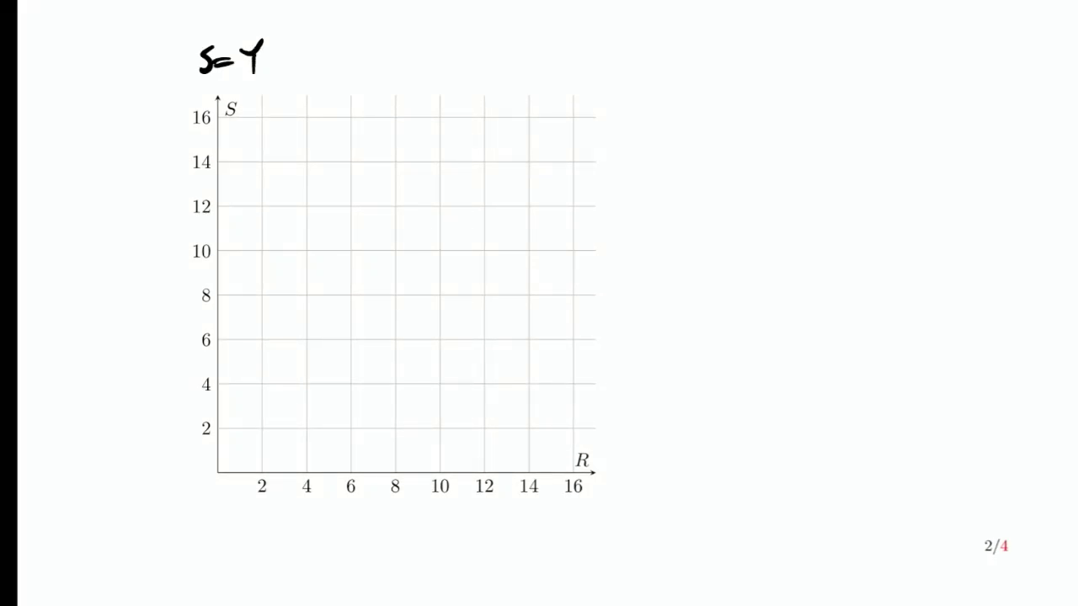
{"action": "mouse_move", "coordinate": [629, 457]}
{"action": "left_mouse_down"}
{"action": "mouse_move", "coordinate": [629, 479]}
{"action": "mouse_move", "coordinate": [642, 477]}
{"action": "left_mouse_up"}
{"action": "left_click_drag", "start_coordinate": [652, 471], "coordinate": [669, 463]}
{"action": "mouse_move", "coordinate": [675, 456]}
{"action": "left_mouse_down"}
{"action": "mouse_move", "coordinate": [693, 480]}
{"action": "mouse_move", "coordinate": [668, 486]}
{"action": "left_mouse_up"}
{"action": "scroll", "coordinate": [539, 303], "scroll_direction": "up", "scroll_amount": 10}
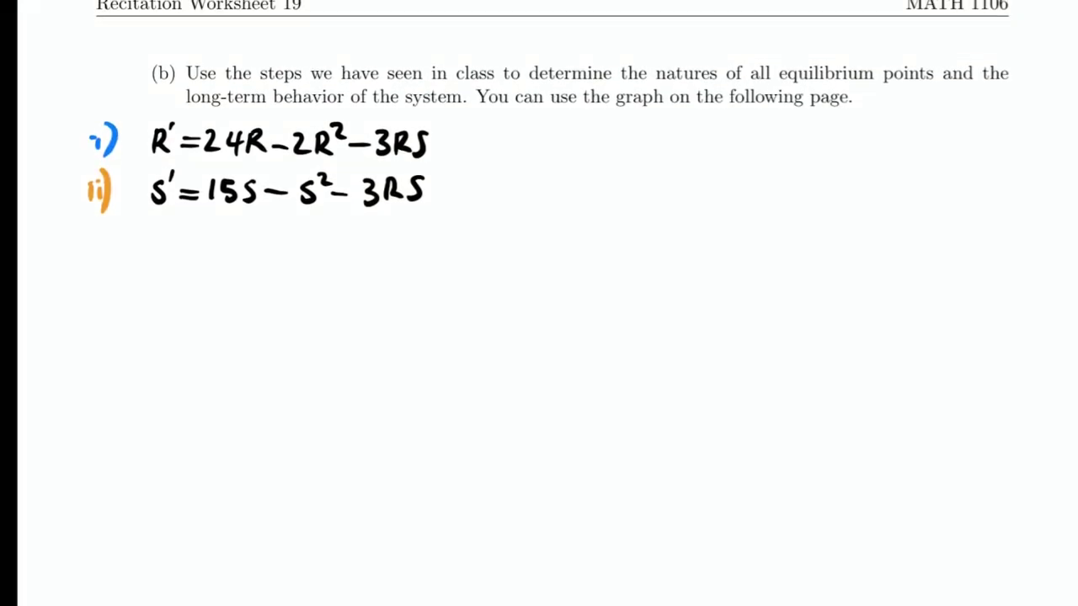
Step: Handwrite the substitution note R = X, S = Y in parentheses beside the two system equations of part (b)
{"action": "mouse_move", "coordinate": [670, 126]}
{"action": "left_mouse_down"}
{"action": "mouse_move", "coordinate": [664, 165]}
{"action": "mouse_move", "coordinate": [683, 158]}
{"action": "left_mouse_up"}
{"action": "mouse_move", "coordinate": [682, 139]}
{"action": "left_mouse_down"}
{"action": "mouse_move", "coordinate": [695, 157]}
{"action": "mouse_move", "coordinate": [726, 153]}
{"action": "left_mouse_up"}
{"action": "mouse_move", "coordinate": [704, 147]}
{"action": "left_mouse_down"}
{"action": "mouse_move", "coordinate": [757, 160]}
{"action": "mouse_move", "coordinate": [732, 163]}
{"action": "mouse_move", "coordinate": [682, 203]}
{"action": "left_mouse_up"}
{"action": "left_click_drag", "start_coordinate": [700, 198], "coordinate": [726, 190]}
{"action": "mouse_move", "coordinate": [739, 174]}
{"action": "left_mouse_down"}
{"action": "mouse_move", "coordinate": [760, 175]}
{"action": "mouse_move", "coordinate": [747, 209]}
{"action": "left_mouse_up"}
{"action": "mouse_move", "coordinate": [627, 175]}
{"action": "left_mouse_down"}
{"action": "mouse_move", "coordinate": [662, 142]}
{"action": "mouse_move", "coordinate": [688, 193]}
{"action": "left_mouse_up"}
{"action": "mouse_move", "coordinate": [670, 137]}
{"action": "left_mouse_down"}
{"action": "mouse_move", "coordinate": [670, 159]}
{"action": "mouse_move", "coordinate": [682, 159]}
{"action": "left_mouse_up"}
{"action": "mouse_move", "coordinate": [669, 181]}
{"action": "left_mouse_down"}
{"action": "mouse_move", "coordinate": [686, 182]}
{"action": "mouse_move", "coordinate": [652, 161]}
{"action": "mouse_move", "coordinate": [681, 159]}
{"action": "mouse_move", "coordinate": [668, 208]}
{"action": "left_mouse_up"}
{"action": "left_click_drag", "start_coordinate": [656, 130], "coordinate": [650, 211]}
{"action": "left_click_drag", "start_coordinate": [765, 132], "coordinate": [774, 195]}
{"action": "scroll", "coordinate": [539, 303], "scroll_direction": "left", "scroll_amount": 1}
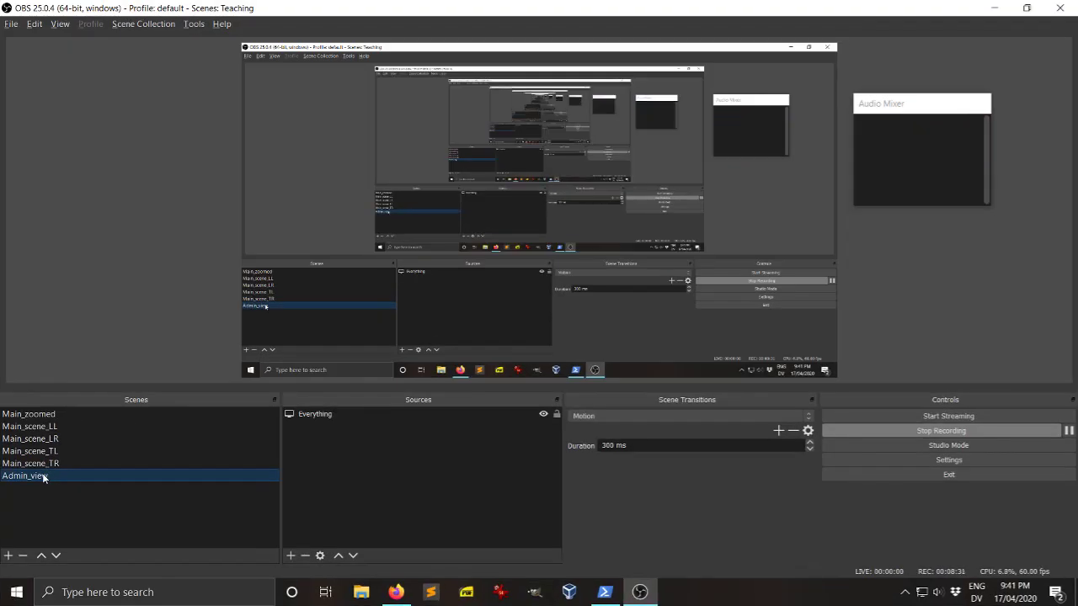
Step: Switch to the Desmos Vector Field Generator and set F₁(x,y) to 24x − 2x² − 3xy
{"action": "left_click", "coordinate": [395, 592]}
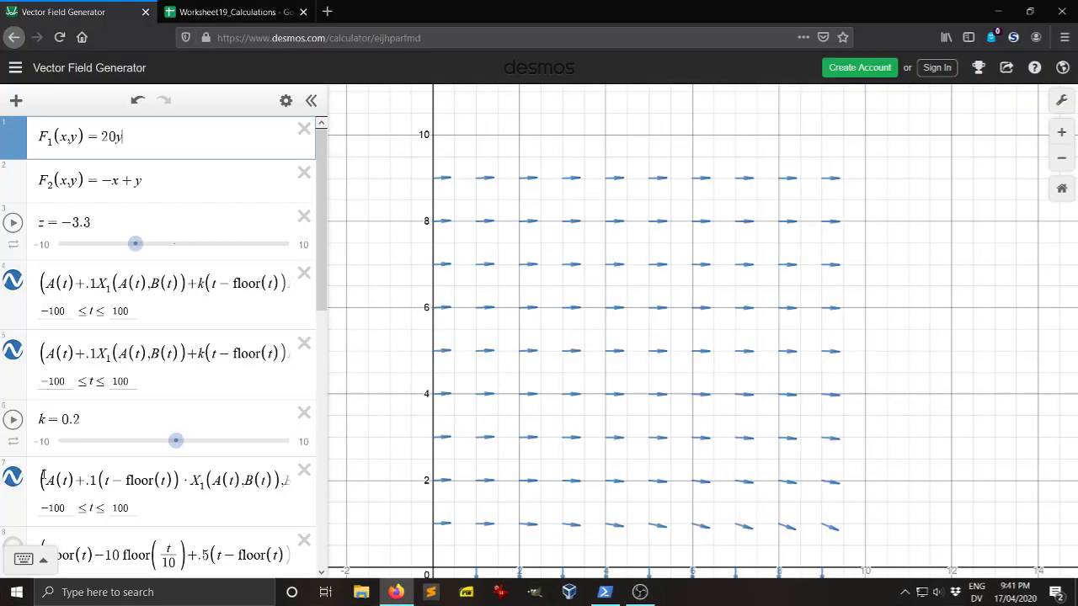
{"action": "left_click", "coordinate": [143, 135]}
{"action": "key", "text": "BackSpace"}
{"action": "key", "text": "BackSpace"}
{"action": "key", "text": "BackSpace"}
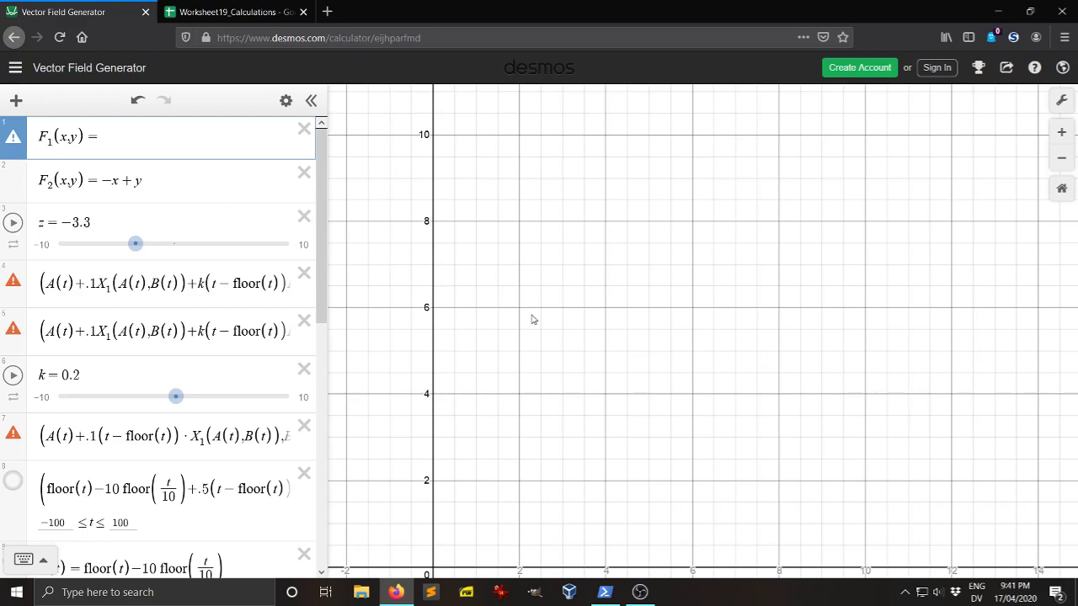
{"action": "left_click_drag", "start_coordinate": [532, 315], "coordinate": [532, 272]}
{"action": "left_click", "coordinate": [111, 136]}
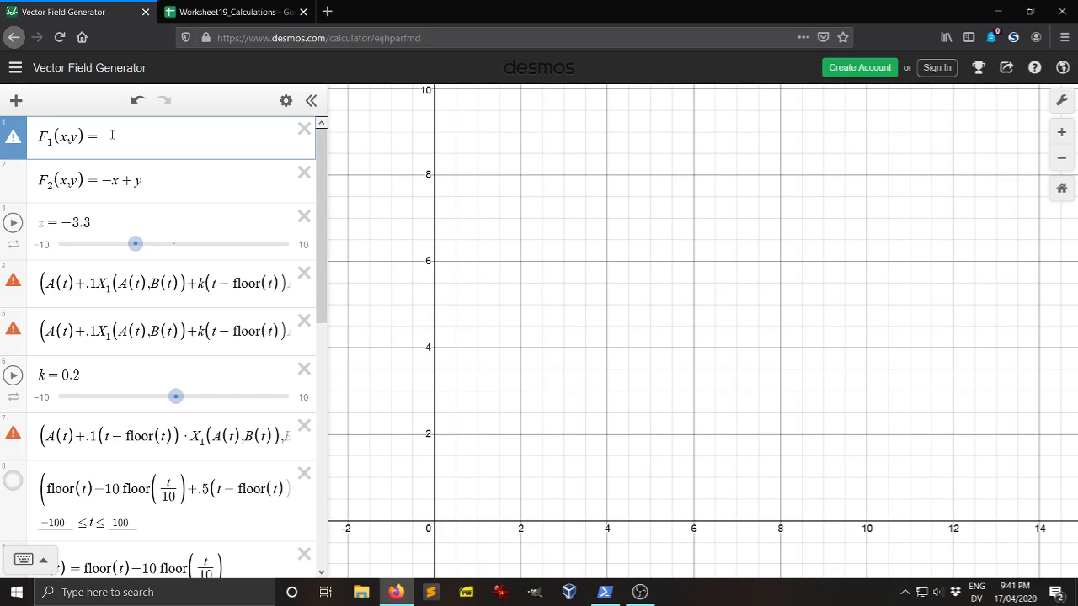
{"action": "type", "text": "24x-x"}
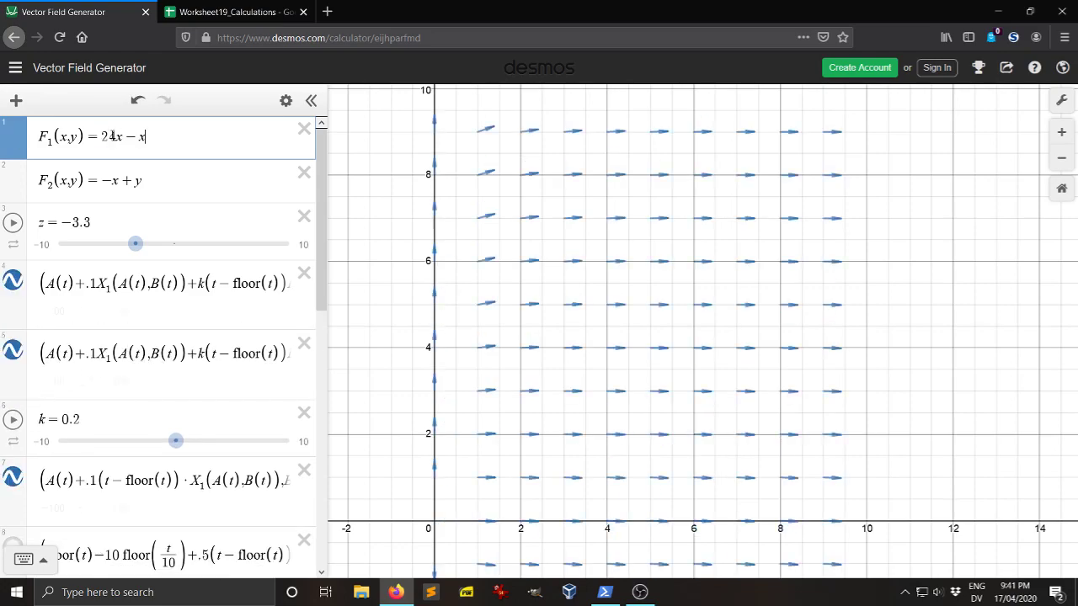
{"action": "key", "text": "BackSpace"}
{"action": "type", "text": "2x^2"}
{"action": "key", "text": "Right"}
{"action": "type", "text": "-2xy"}
{"action": "key", "text": "BackSpace"}
{"action": "key", "text": "BackSpace"}
{"action": "key", "text": "BackSpace"}
{"action": "type", "text": "3xy"}
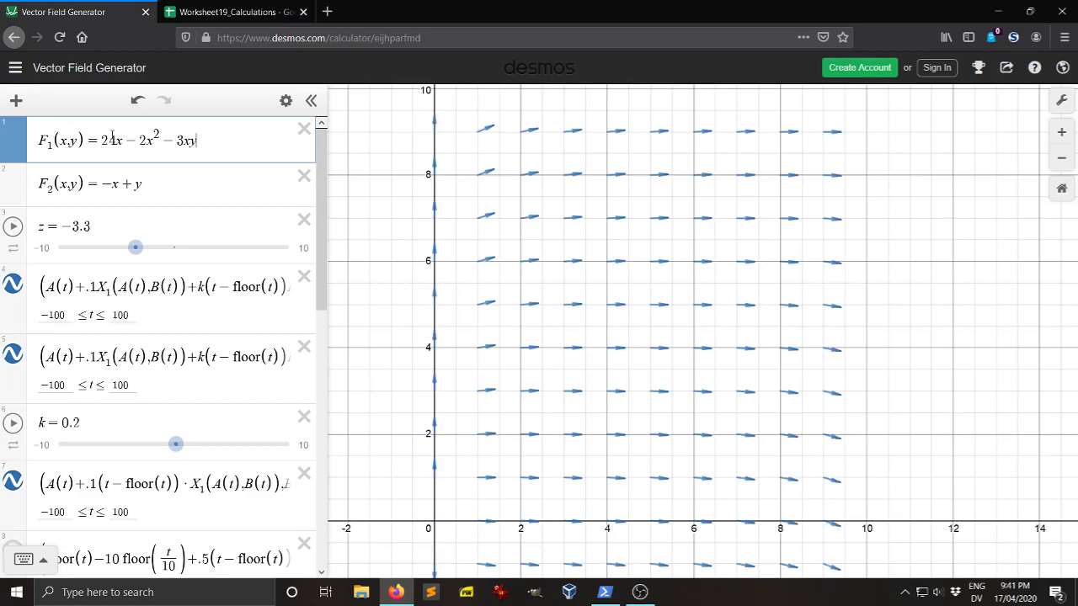
Step: Set F₂(x,y) to 15y − y² − 3xy and frame the first-quadrant arrows of the direction field
{"action": "left_click", "coordinate": [156, 189]}
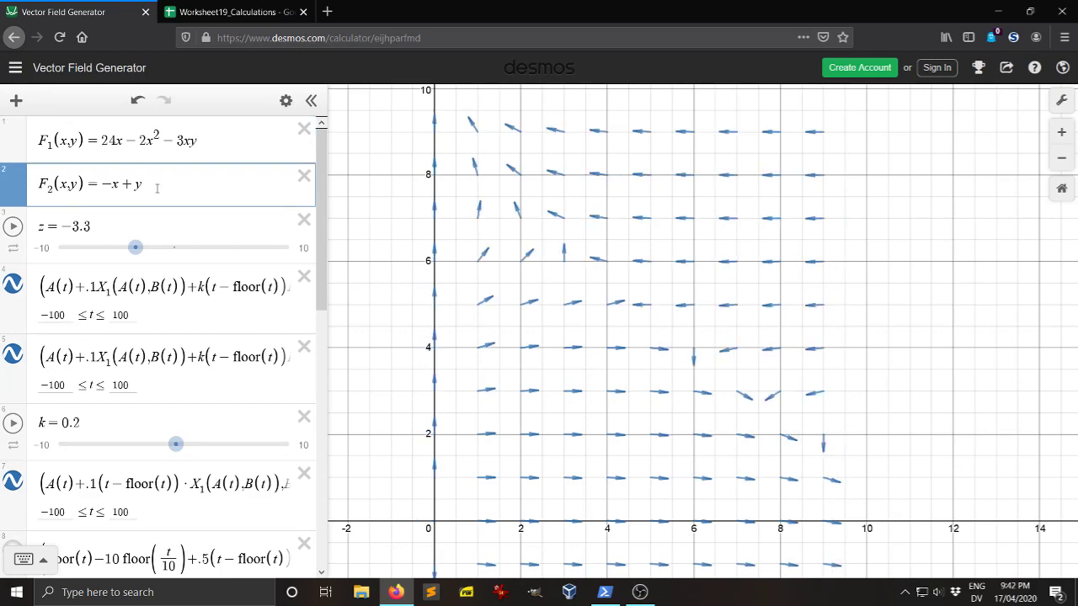
{"action": "key", "text": "BackSpace"}
{"action": "key", "text": "BackSpace"}
{"action": "key", "text": "BackSpace"}
{"action": "type", "text": "1"}
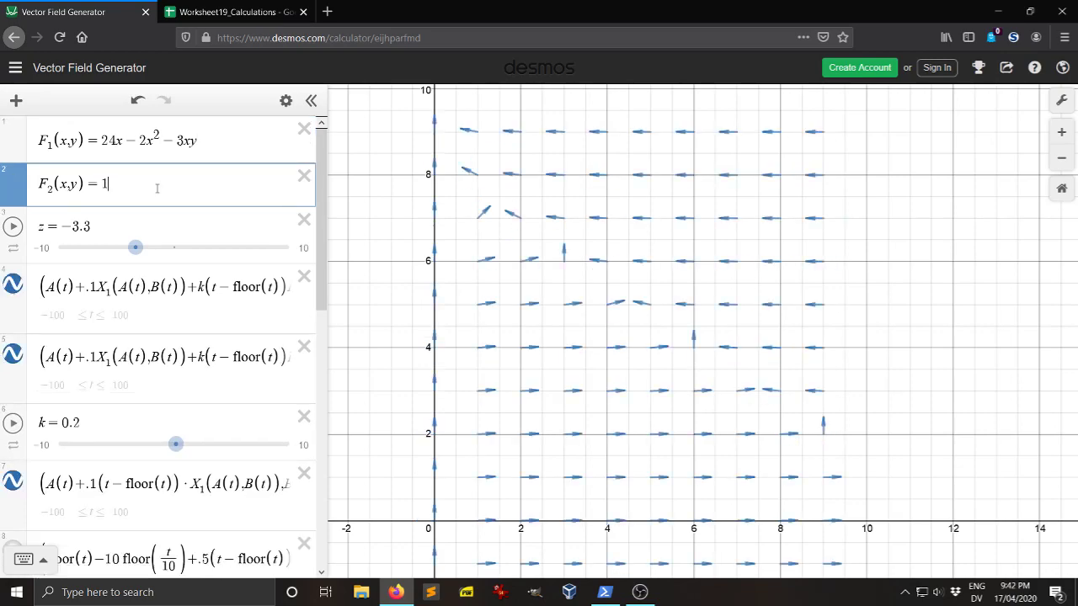
{"action": "type", "text": "5y - y^2"}
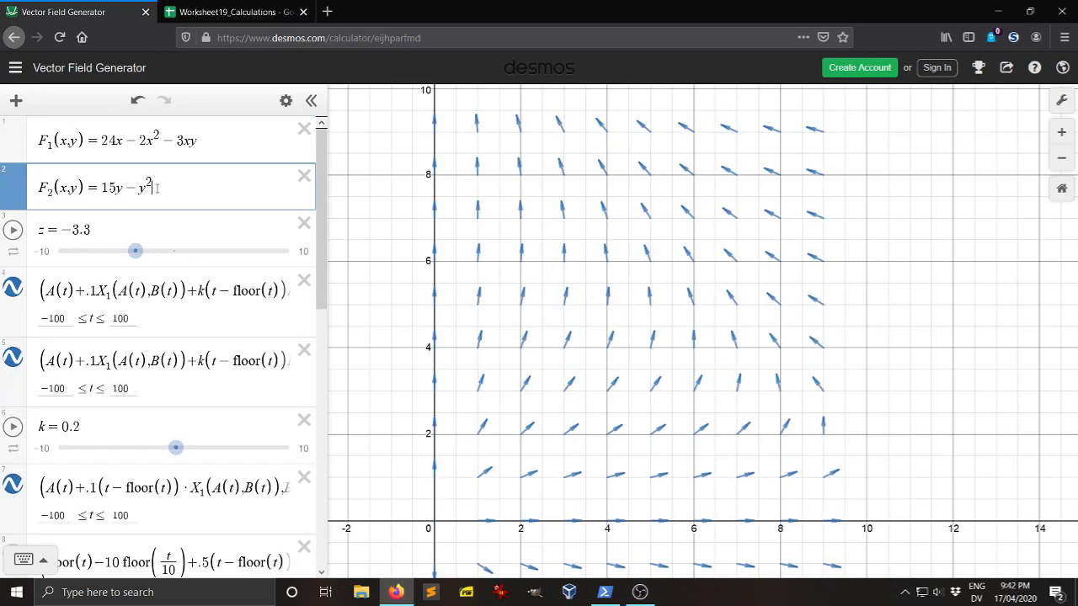
{"action": "key", "text": "Right"}
{"action": "type", "text": "+3xy"}
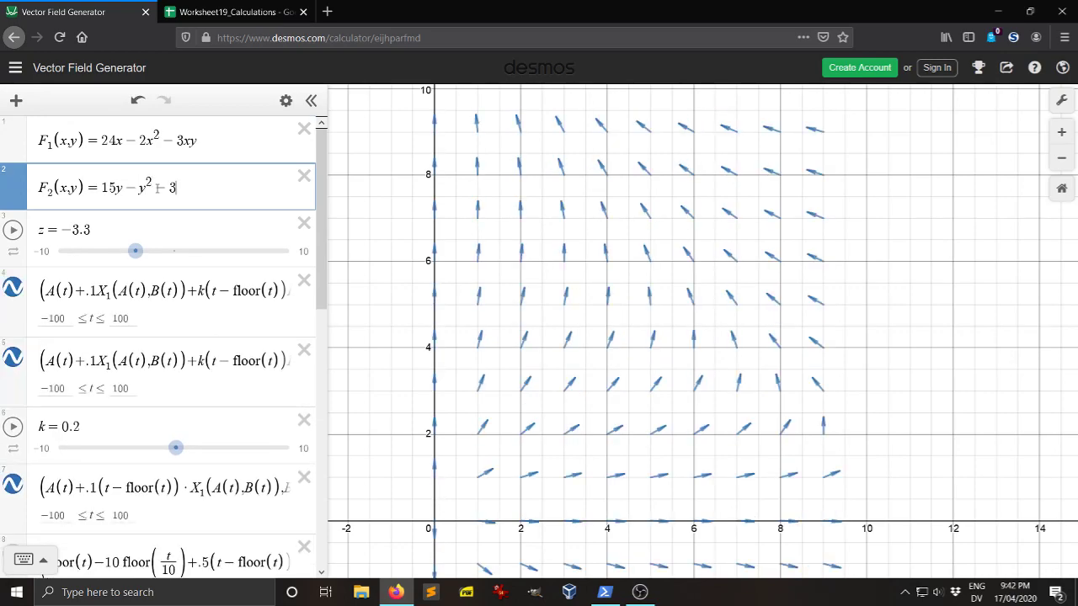
{"action": "mouse_move", "coordinate": [572, 302]}
{"action": "left_mouse_down"}
{"action": "mouse_move", "coordinate": [558, 302]}
{"action": "mouse_move", "coordinate": [567, 293]}
{"action": "mouse_move", "coordinate": [564, 305]}
{"action": "left_mouse_up"}
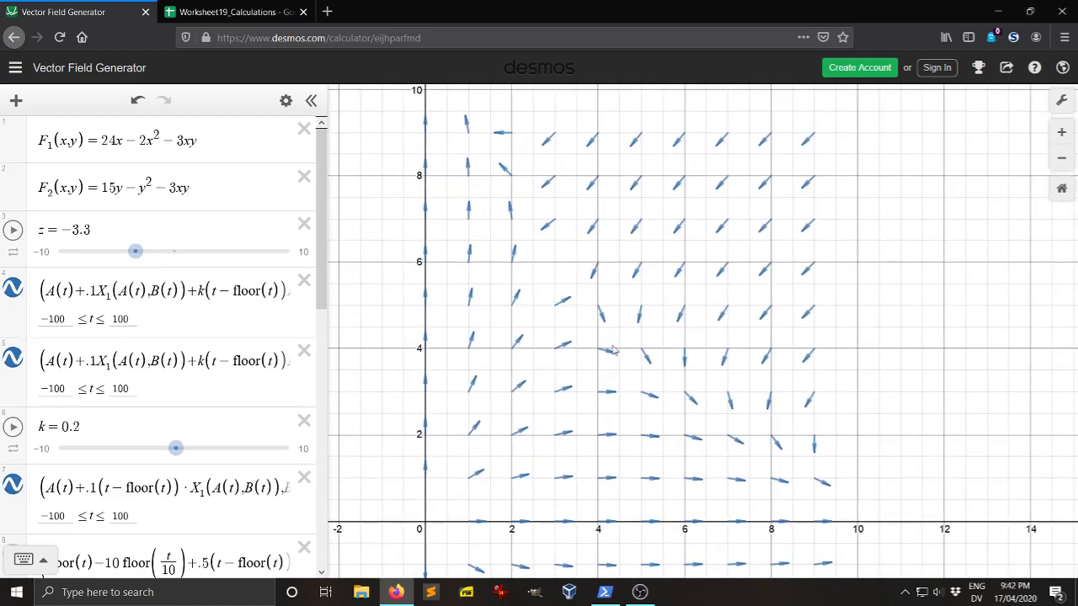
{"action": "left_click_drag", "start_coordinate": [671, 391], "coordinate": [658, 401]}
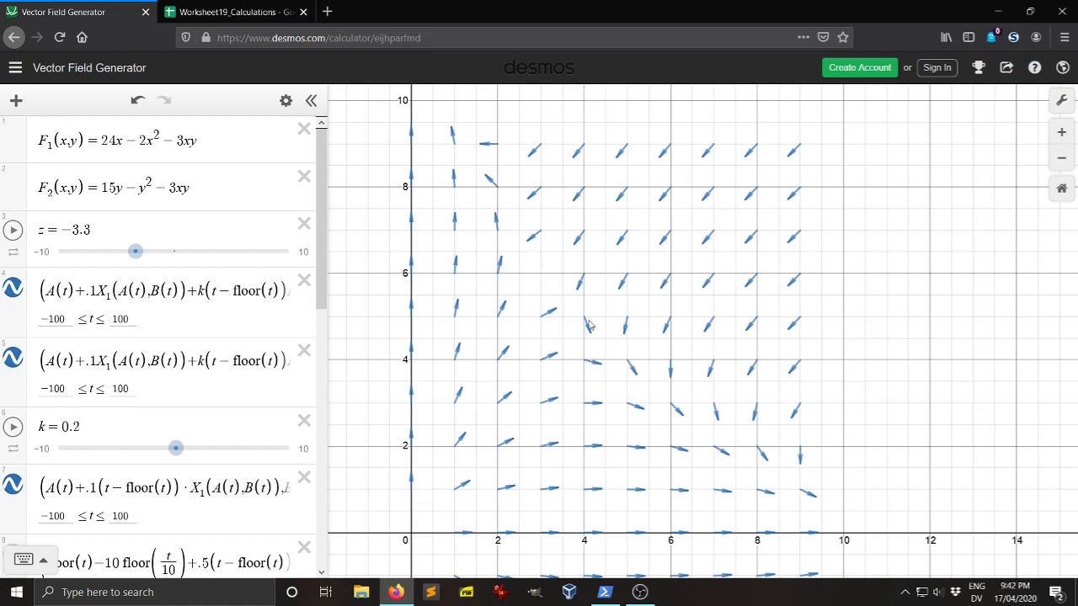
Step: Return to the Recitation Worksheet 19 page and handwrite R′ below the two system equations
{"action": "key", "text": "alt+Tab"}
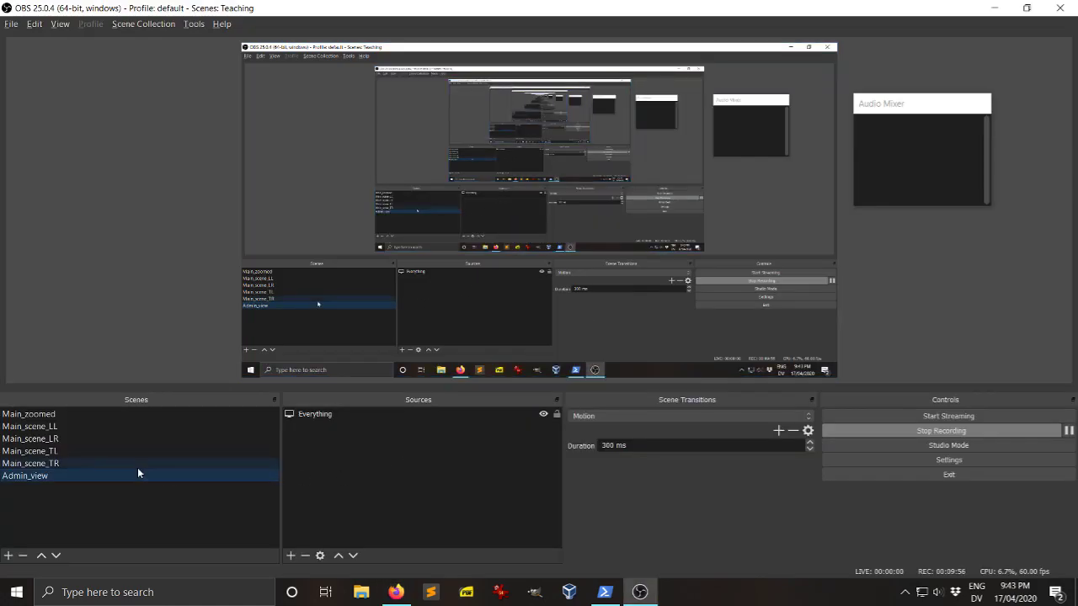
{"action": "left_click", "coordinate": [135, 463]}
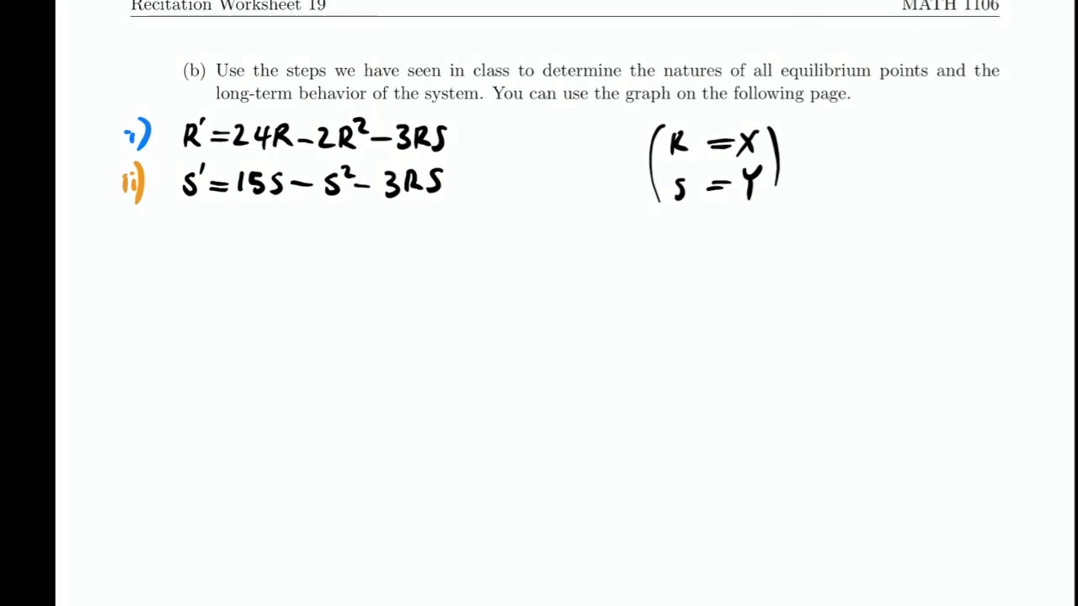
{"action": "left_click_drag", "start_coordinate": [148, 255], "coordinate": [148, 278]}
{"action": "mouse_move", "coordinate": [149, 256]}
{"action": "left_mouse_down"}
{"action": "mouse_move", "coordinate": [158, 276]}
{"action": "mouse_move", "coordinate": [164, 257]}
{"action": "mouse_move", "coordinate": [147, 287]}
{"action": "mouse_move", "coordinate": [167, 254]}
{"action": "mouse_move", "coordinate": [148, 280]}
{"action": "mouse_move", "coordinate": [171, 276]}
{"action": "left_mouse_up"}
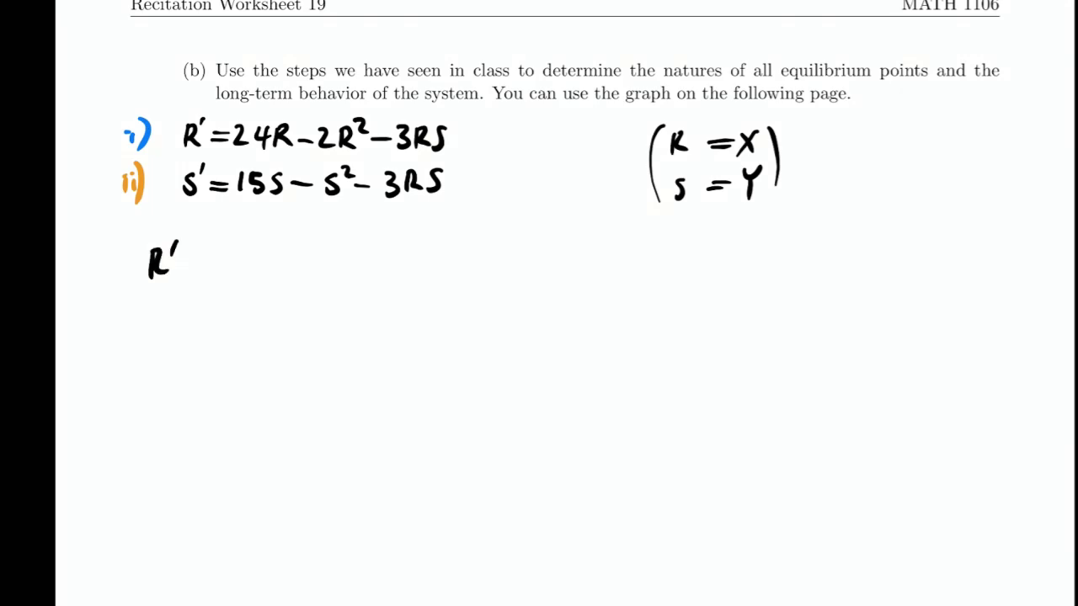